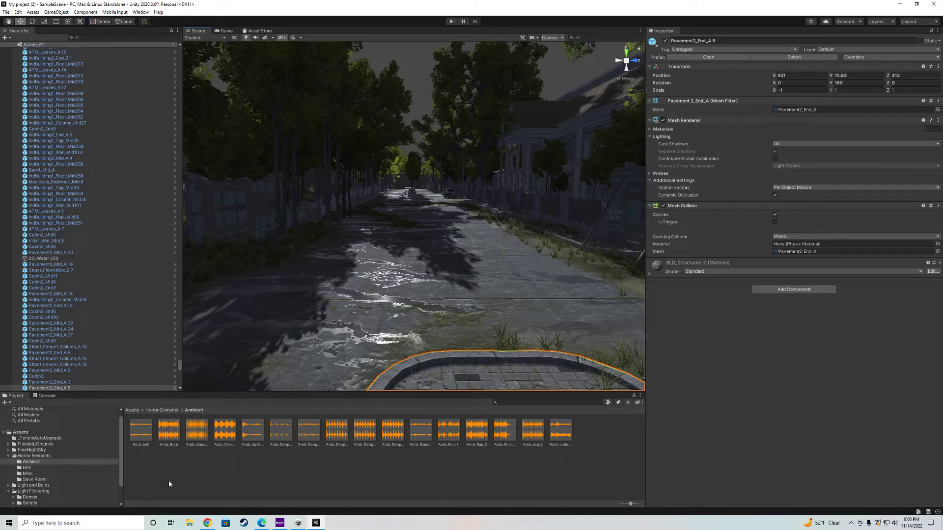
Step: Examine the Horror Elements store page in Chrome and the sound clips in the package's Hits, Ambient and Misc folders in Unity
{"action": "left_click", "coordinate": [19, 457]}
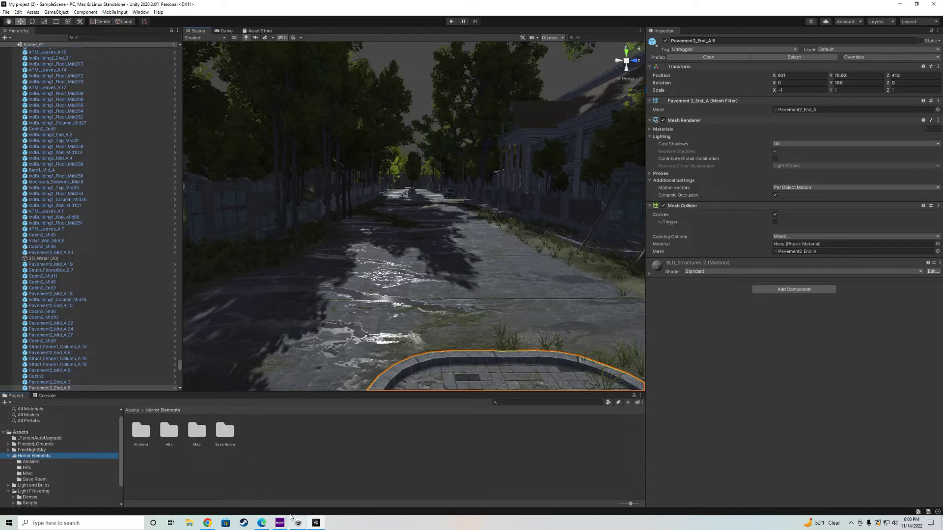
{"action": "left_click", "coordinate": [208, 523]}
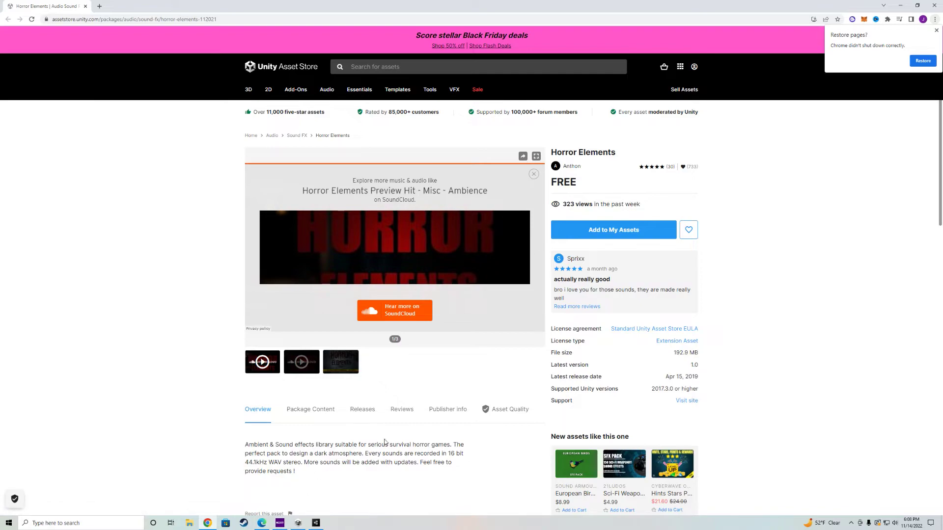
{"action": "left_click", "coordinate": [315, 523]}
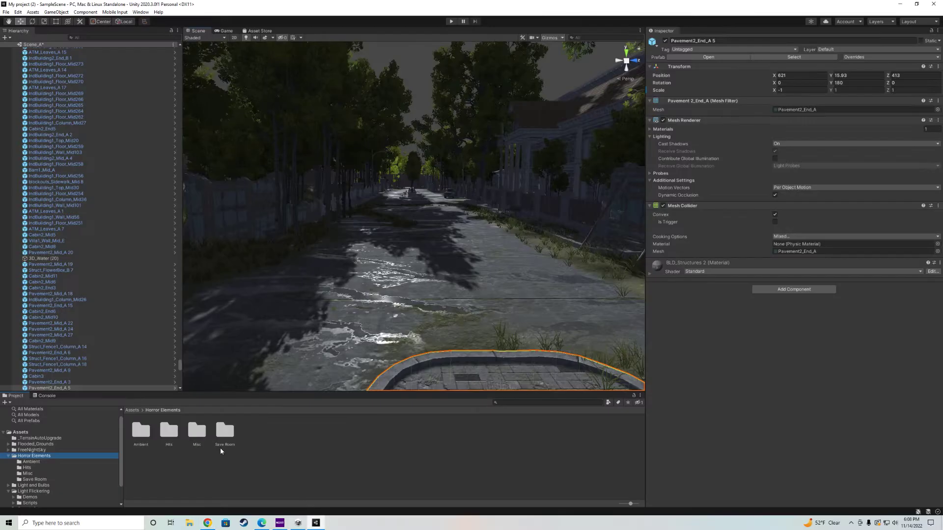
{"action": "double_click", "coordinate": [170, 432]}
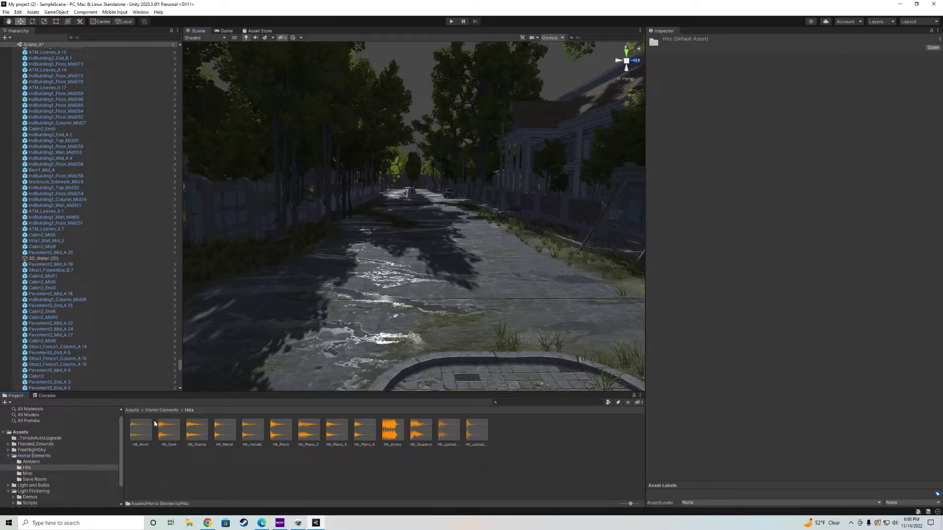
{"action": "left_click", "coordinate": [31, 462]}
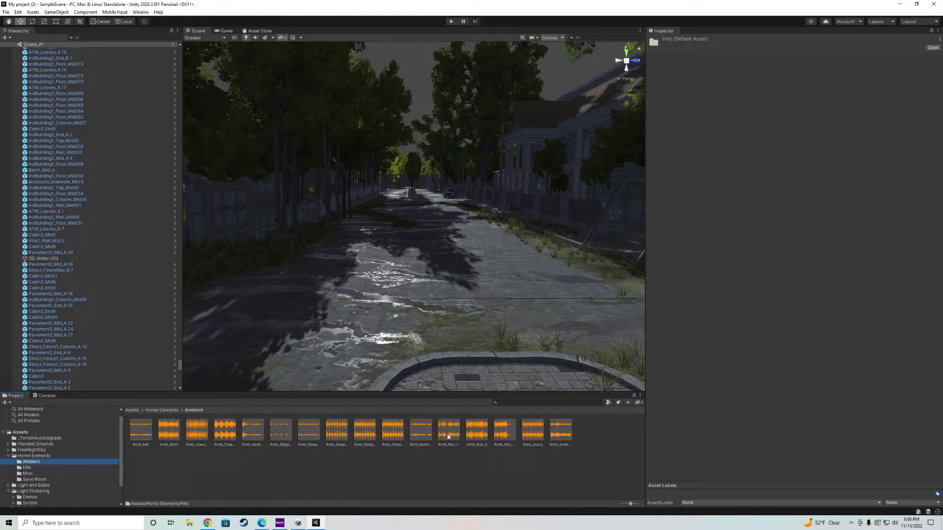
{"action": "left_click", "coordinate": [43, 473]}
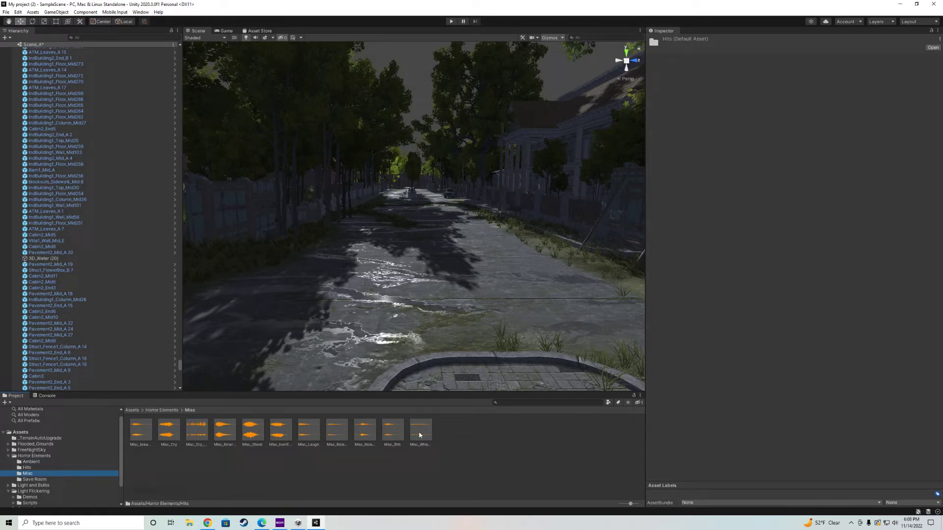
{"action": "left_click", "coordinate": [56, 463]}
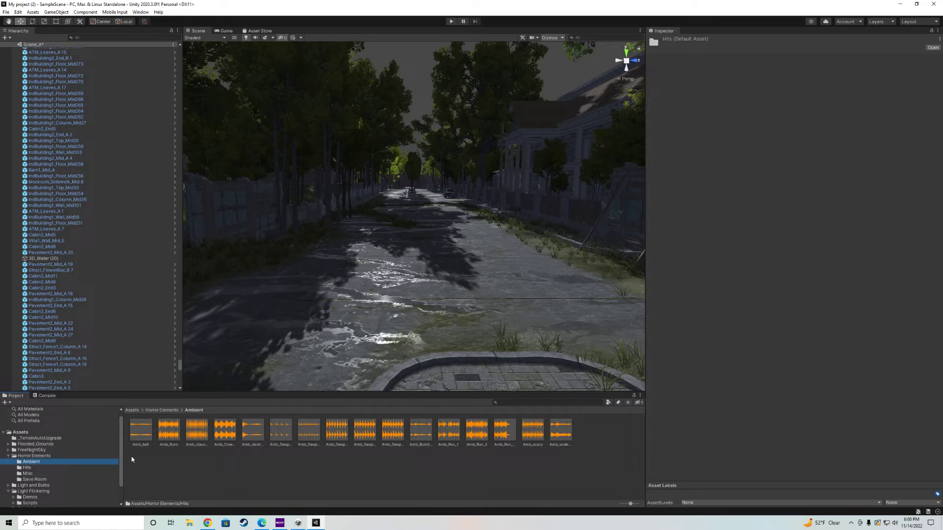
{"action": "left_click", "coordinate": [47, 456]}
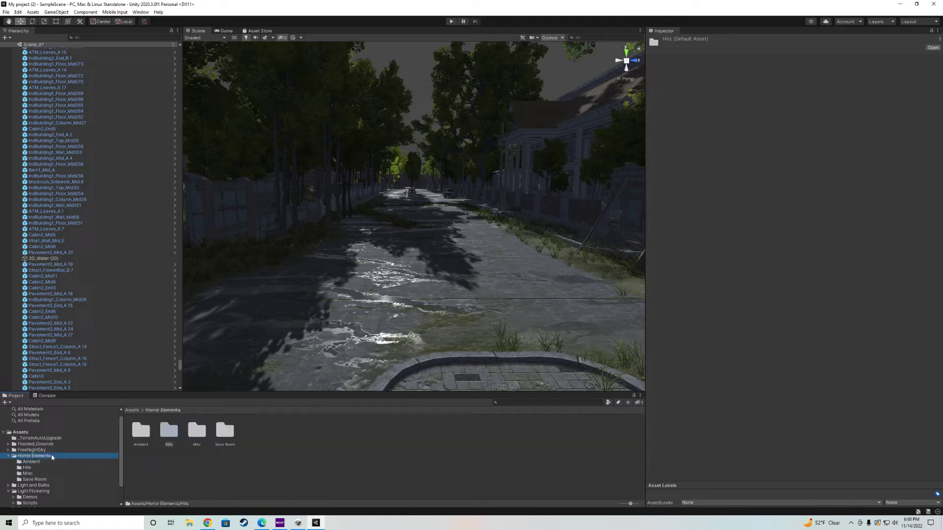
Step: Preview the Amb_Deep_space_3 audio clip from the Ambient folder and stop the playback
{"action": "double_click", "coordinate": [141, 435]}
{"action": "left_click", "coordinate": [393, 431]}
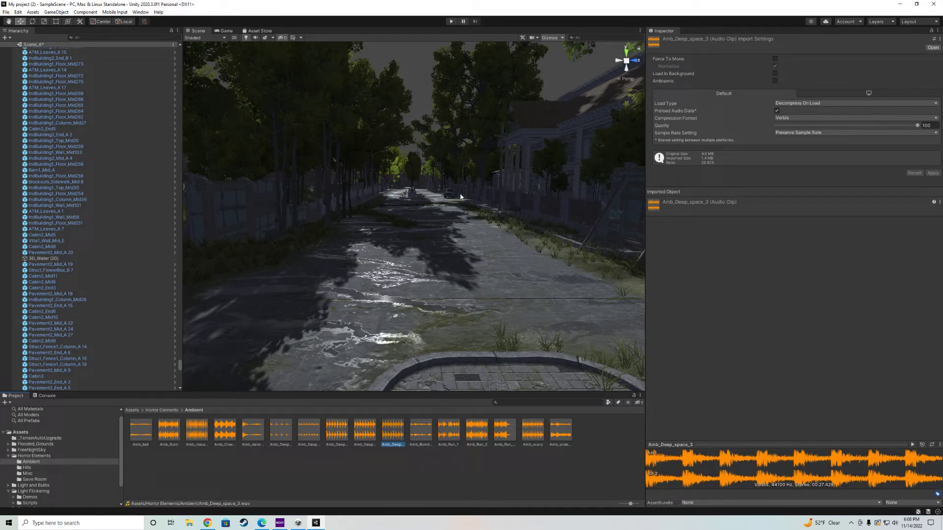
{"action": "left_click", "coordinate": [912, 444]}
{"action": "left_click", "coordinate": [913, 445]}
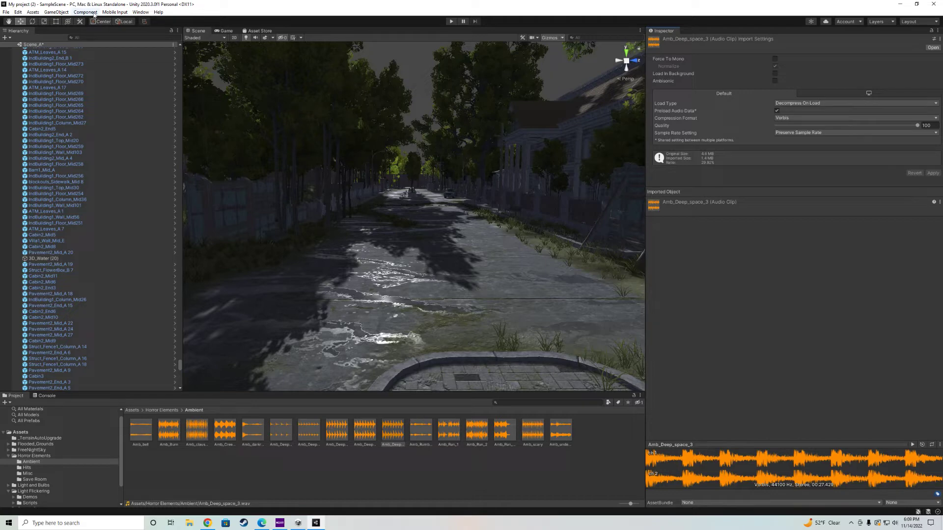
Step: Create a 3D cube in the scene, placed over the road
{"action": "left_click", "coordinate": [56, 12]}
{"action": "mouse_move", "coordinate": [98, 45]}
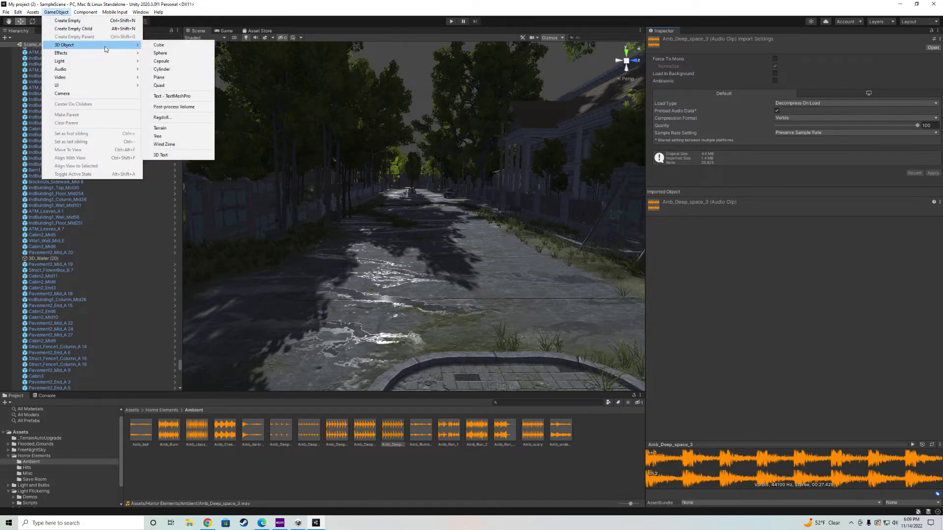
{"action": "left_click", "coordinate": [158, 46]}
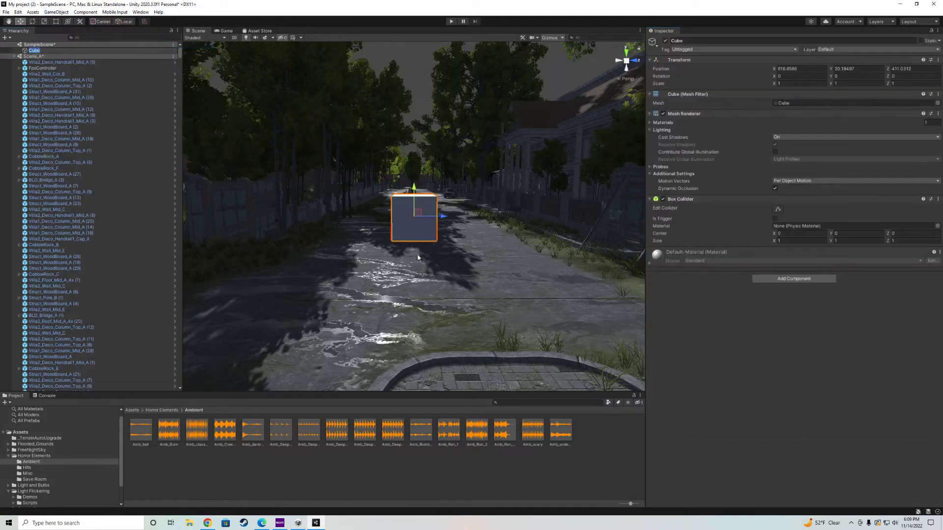
Step: Disable the cube's Box Collider and Mesh Renderer components
{"action": "key", "text": "d"}
{"action": "right_click_drag", "start_coordinate": [418, 258], "coordinate": [324, 260]}
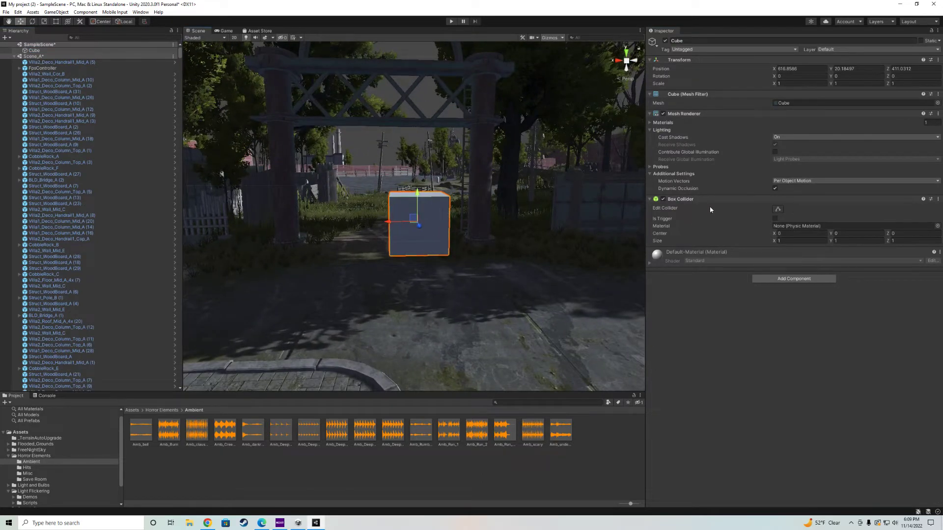
{"action": "left_click", "coordinate": [663, 199]}
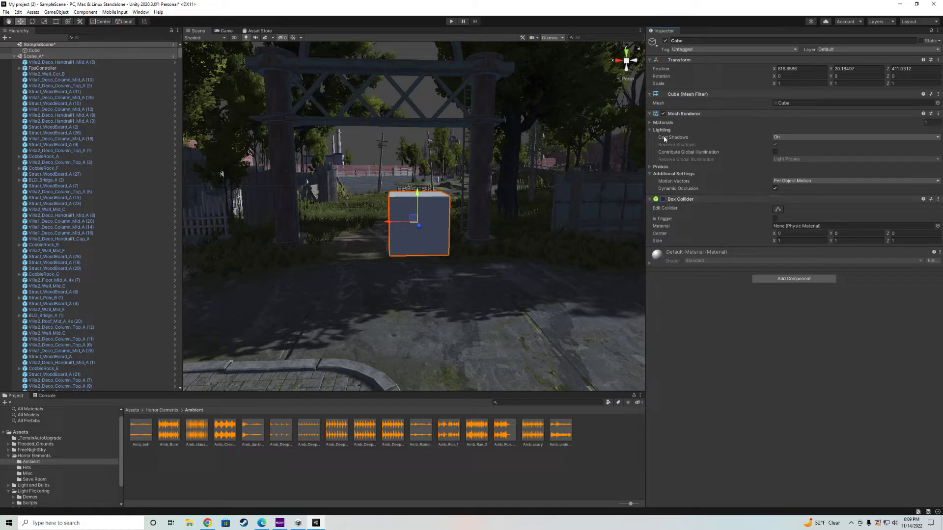
{"action": "left_click", "coordinate": [663, 113]}
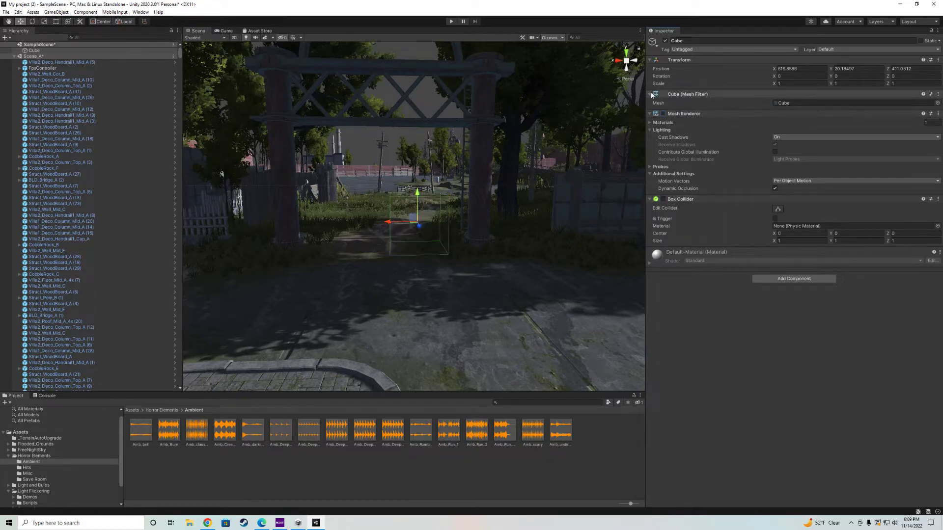
{"action": "left_click", "coordinate": [650, 93]}
{"action": "left_click", "coordinate": [650, 94]}
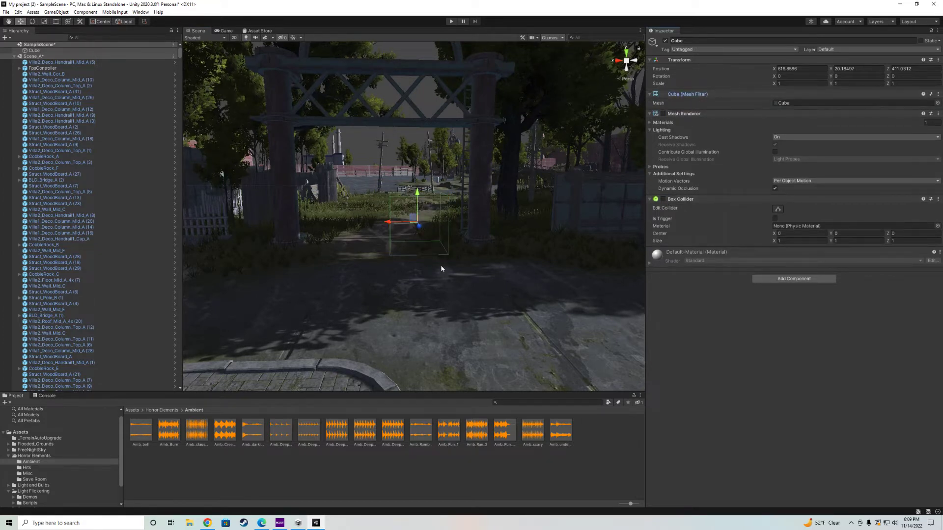
Step: Re-enable the cube's Mesh Renderer to check the Game view, and disable the renderer again
{"action": "left_click", "coordinate": [662, 114]}
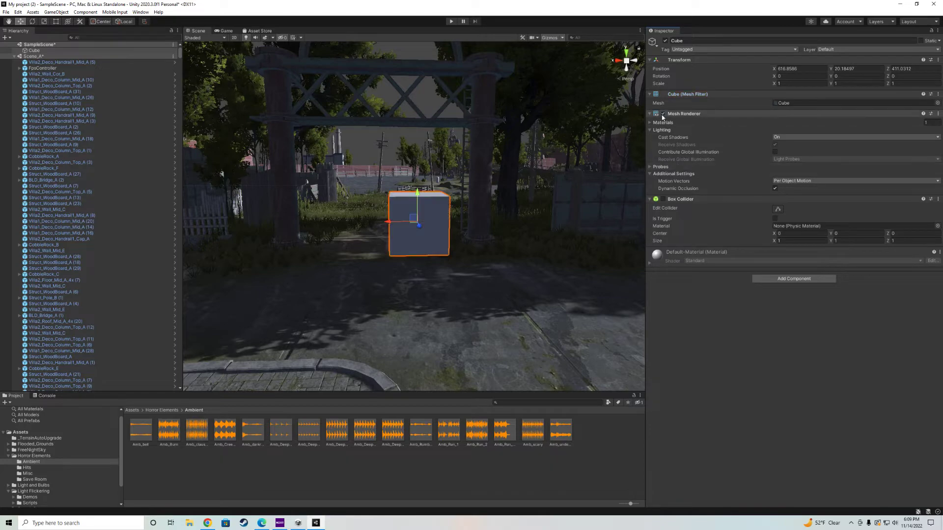
{"action": "left_click", "coordinate": [224, 31]}
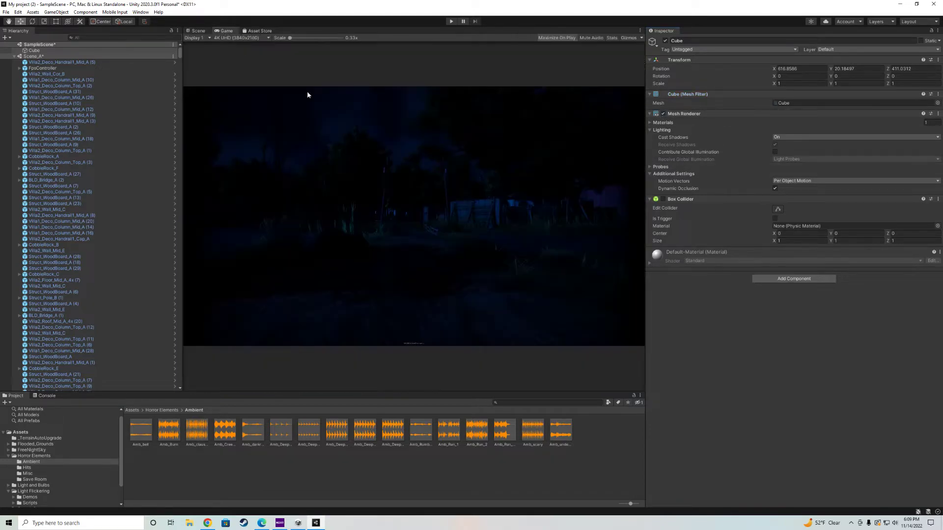
{"action": "left_click", "coordinate": [198, 31]}
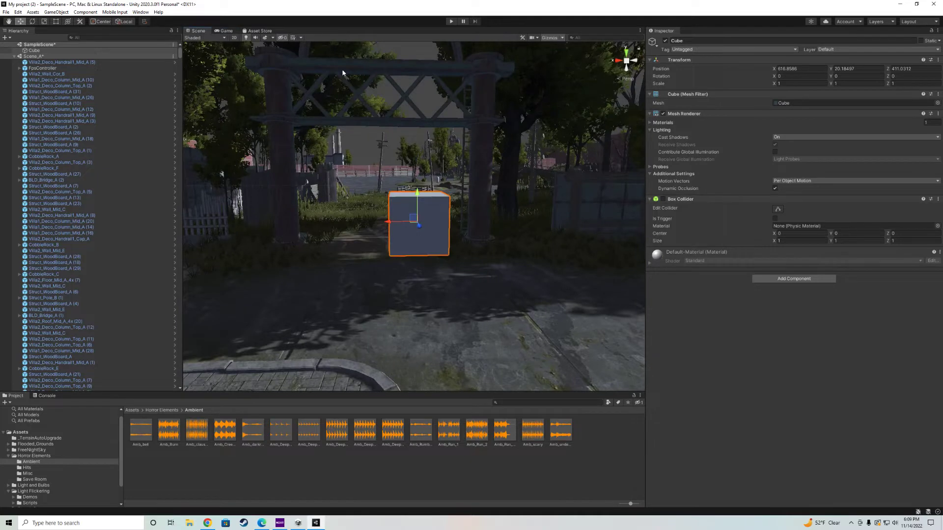
{"action": "left_click", "coordinate": [662, 114]}
Step: Add an Audio Source component to the cube
{"action": "left_click", "coordinate": [756, 279]}
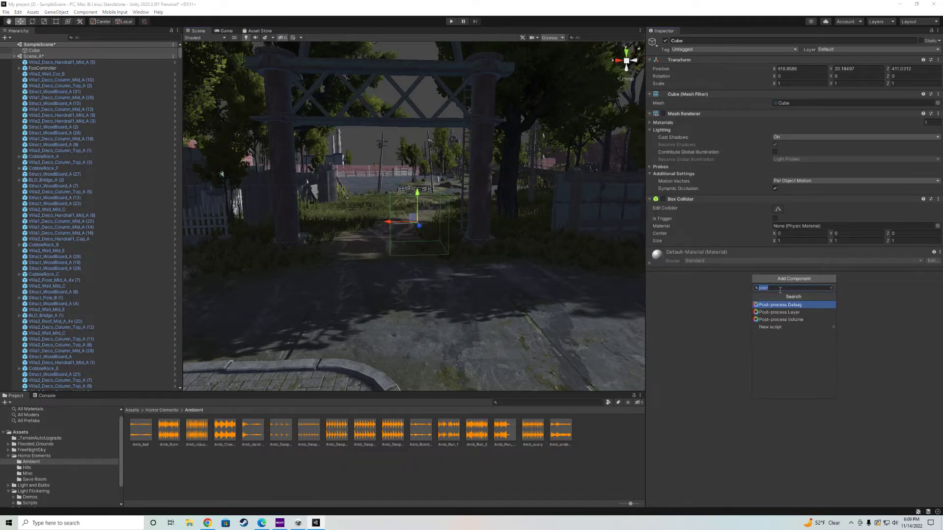
{"action": "type", "text": "audio"}
{"action": "key", "text": "BackSpace"}
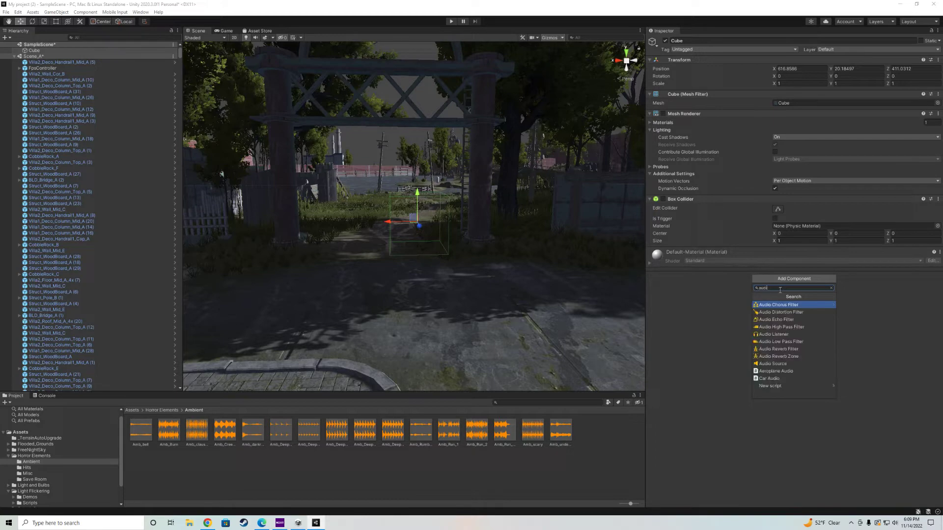
{"action": "left_click", "coordinate": [787, 364]}
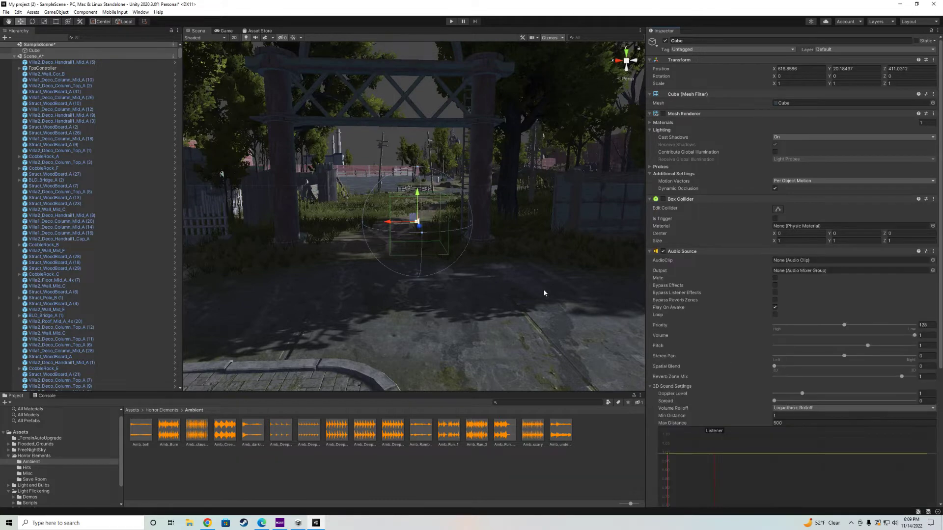
Step: Assign Amb_Deep_space_3 as the AudioClip of the cube's Audio Source
{"action": "right_click_drag", "start_coordinate": [462, 273], "coordinate": [482, 239]}
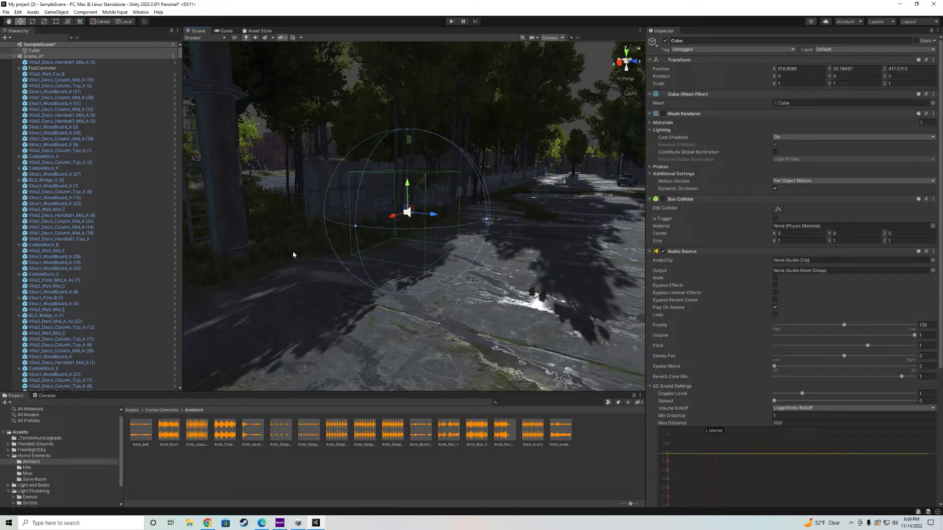
{"action": "right_click_drag", "start_coordinate": [294, 254], "coordinate": [362, 265]}
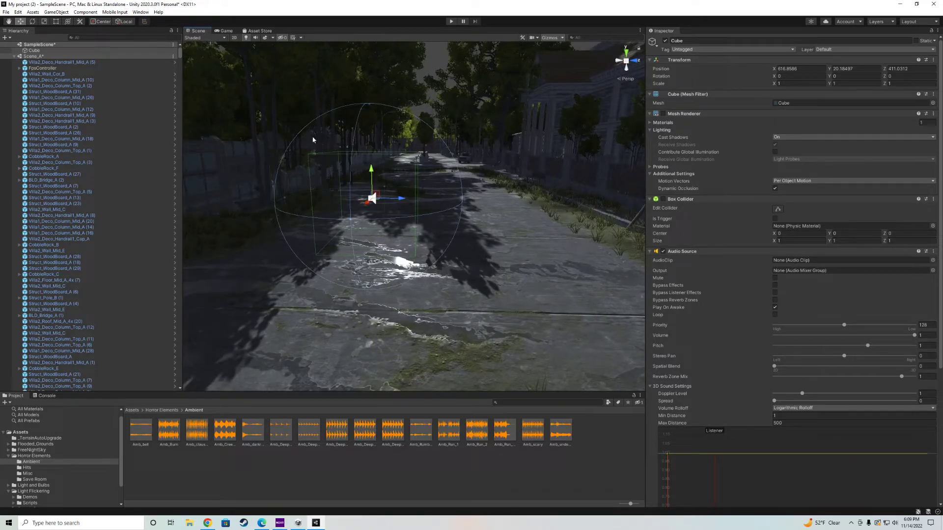
{"action": "scroll", "coordinate": [736, 349], "scroll_direction": "down", "scroll_amount": 5}
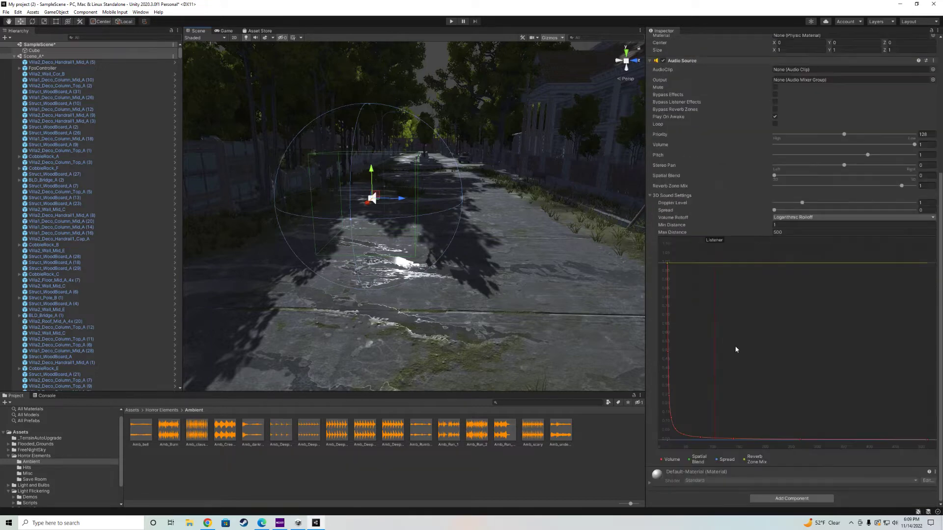
{"action": "scroll", "coordinate": [736, 350], "scroll_direction": "up", "scroll_amount": 3}
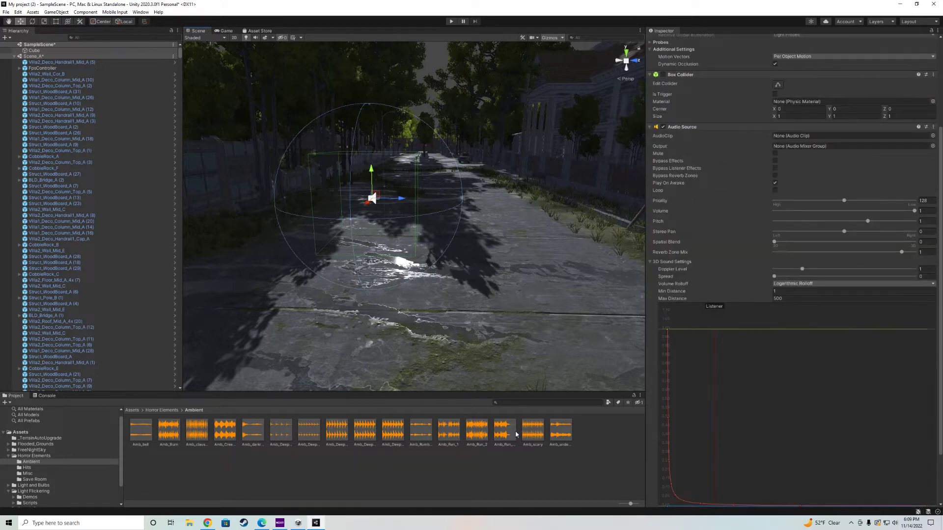
{"action": "left_click", "coordinate": [393, 435]}
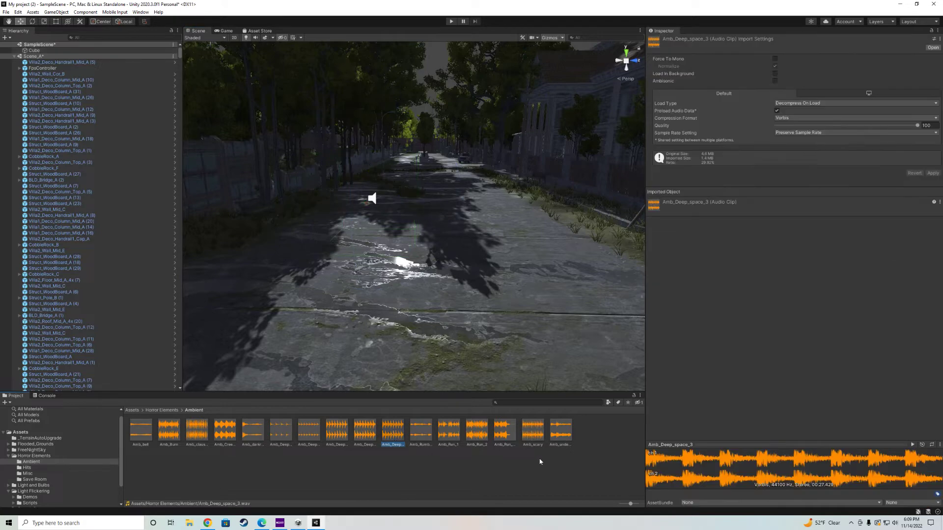
{"action": "left_click", "coordinate": [375, 199]}
{"action": "left_click_drag", "start_coordinate": [401, 437], "coordinate": [802, 261]}
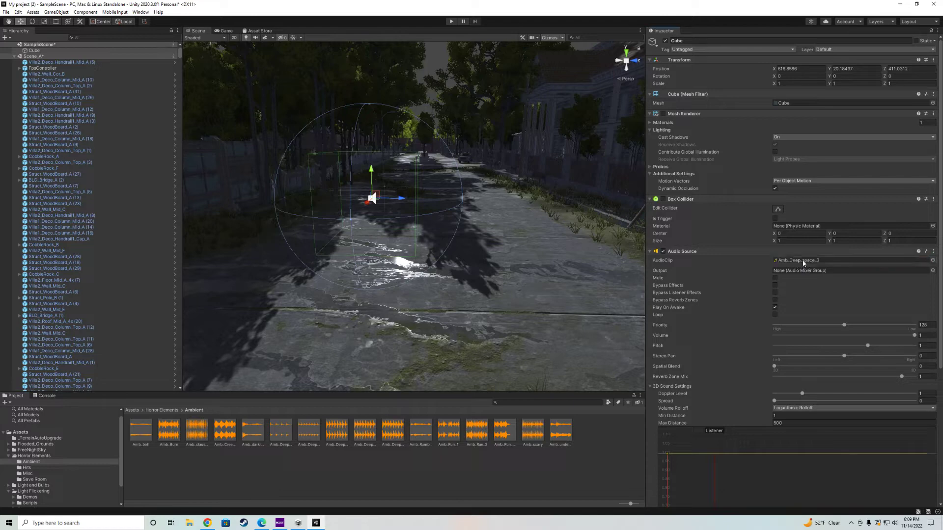
Step: Set the Audio Source's Spatial Blend to 1 for fully 3D sound
{"action": "scroll", "coordinate": [399, 279], "scroll_direction": "down", "scroll_amount": 10}
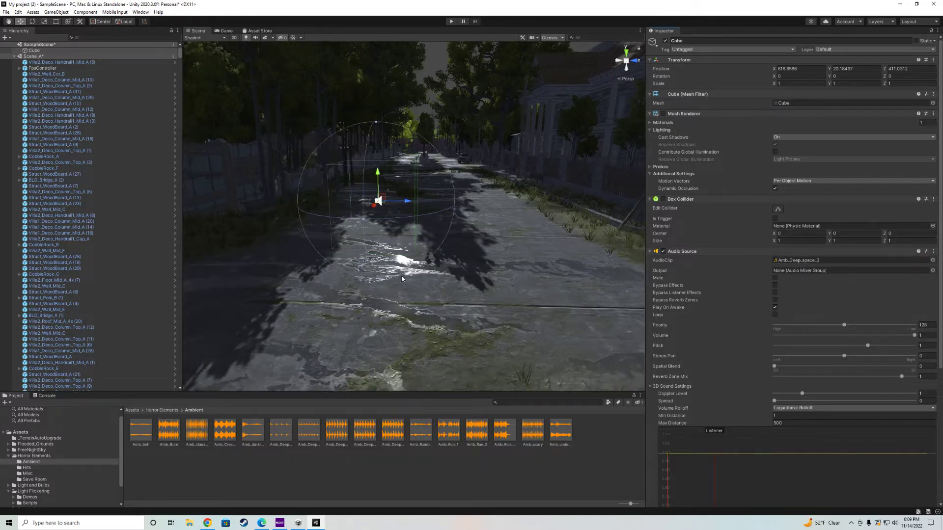
{"action": "right_click_drag", "start_coordinate": [399, 278], "coordinate": [410, 238]}
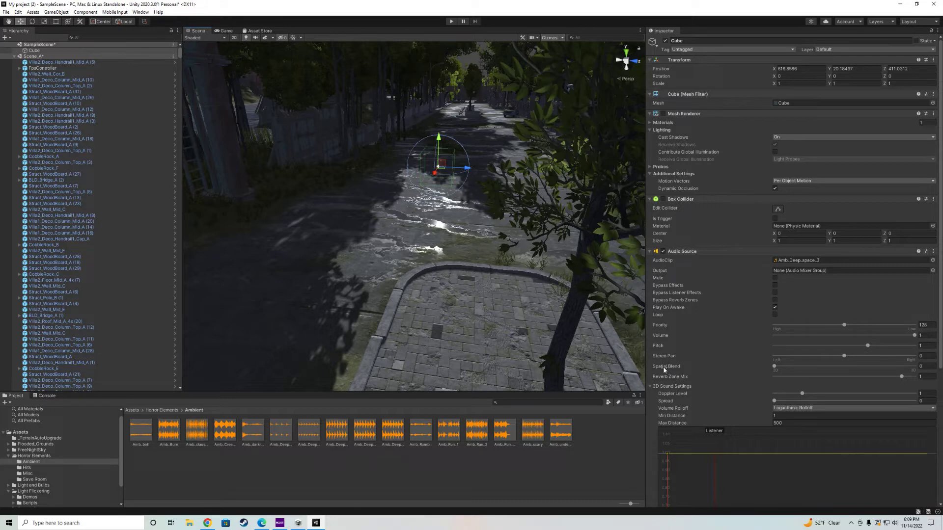
{"action": "mouse_move", "coordinate": [665, 370]}
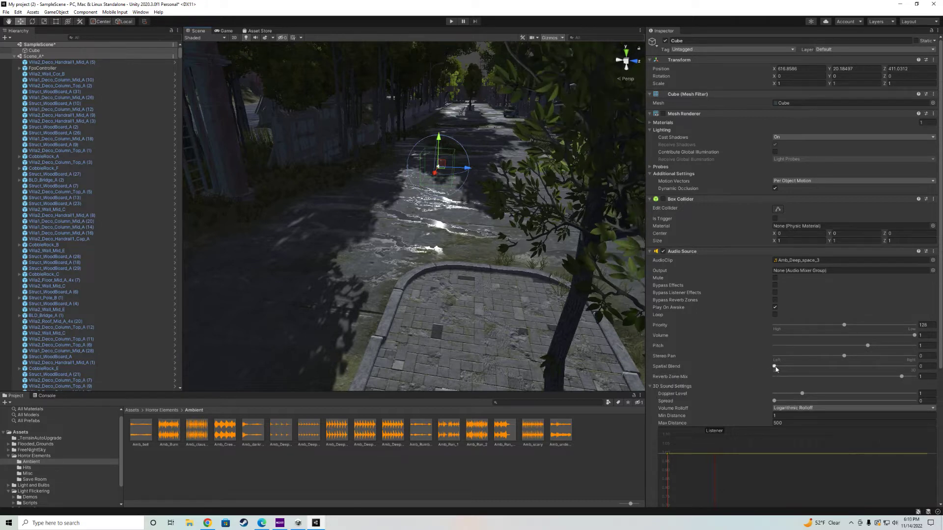
{"action": "left_click_drag", "start_coordinate": [774, 366], "coordinate": [921, 368]}
Step: Try Linear Rolloff as the Audio Source's Volume Rolloff, and return it to Logarithmic Rolloff
{"action": "scroll", "coordinate": [719, 408], "scroll_direction": "down", "scroll_amount": 5}
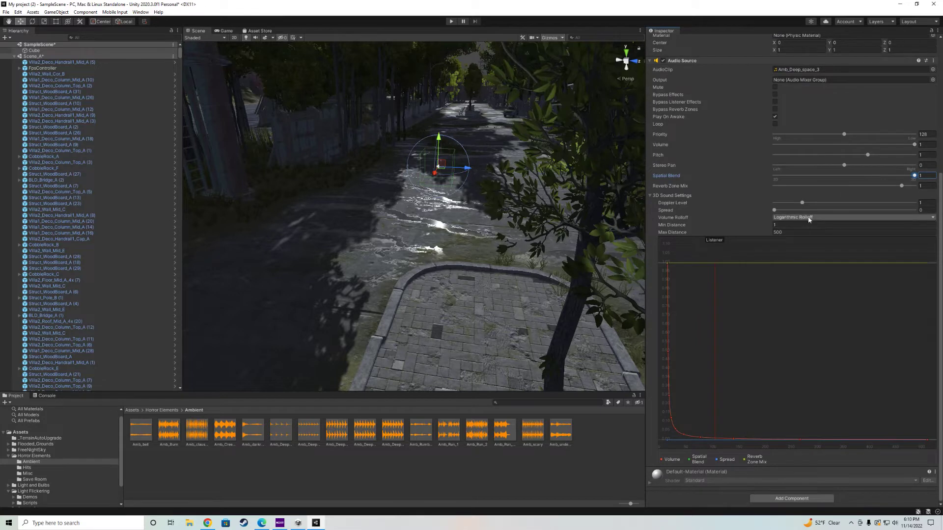
{"action": "left_click", "coordinate": [807, 218]}
{"action": "left_click", "coordinate": [810, 235]}
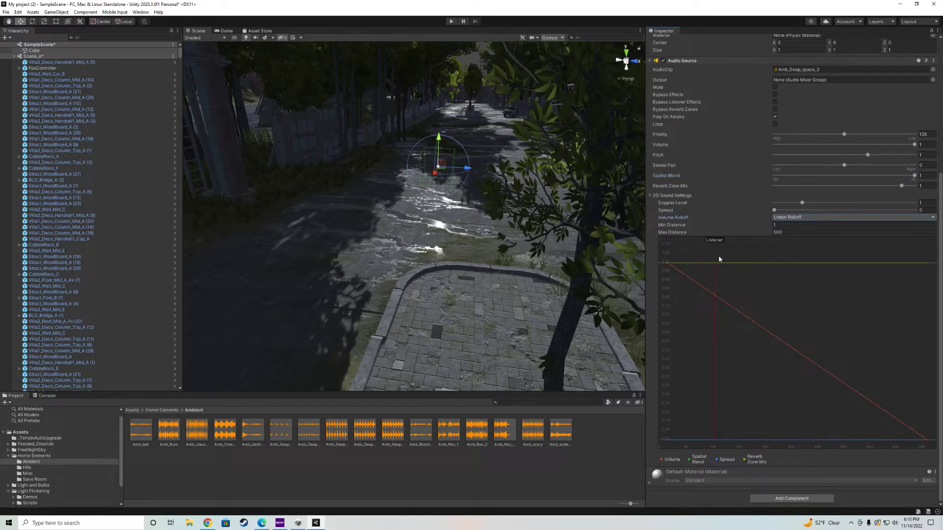
{"action": "left_click", "coordinate": [792, 219]}
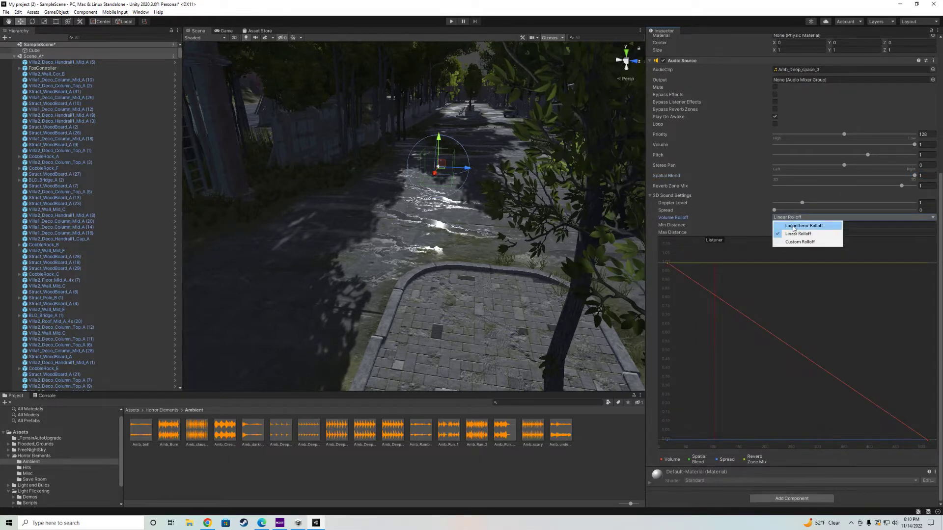
{"action": "left_click", "coordinate": [791, 225]}
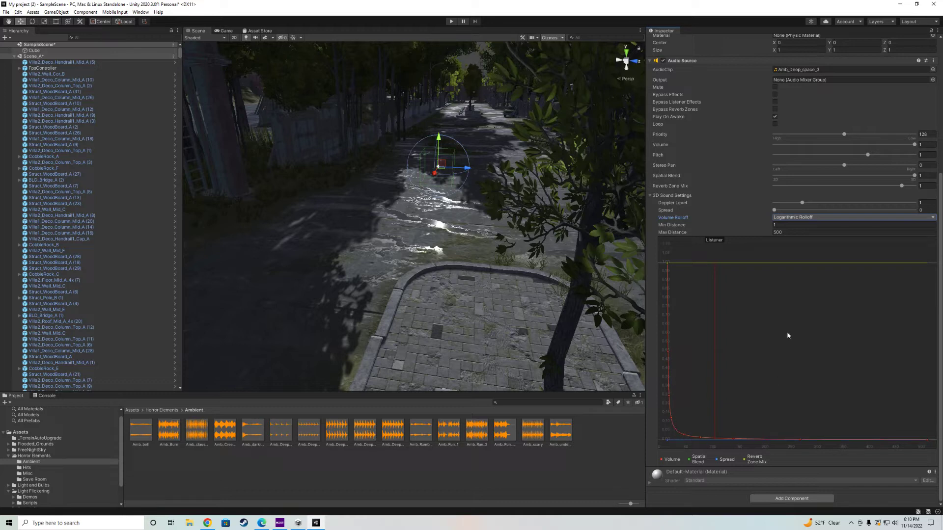
Step: Compare the Linear Rolloff curve with the logarithmic one once more, leaving Volume Rolloff on Logarithmic Rolloff
{"action": "left_click", "coordinate": [795, 219]}
{"action": "left_click", "coordinate": [791, 233]}
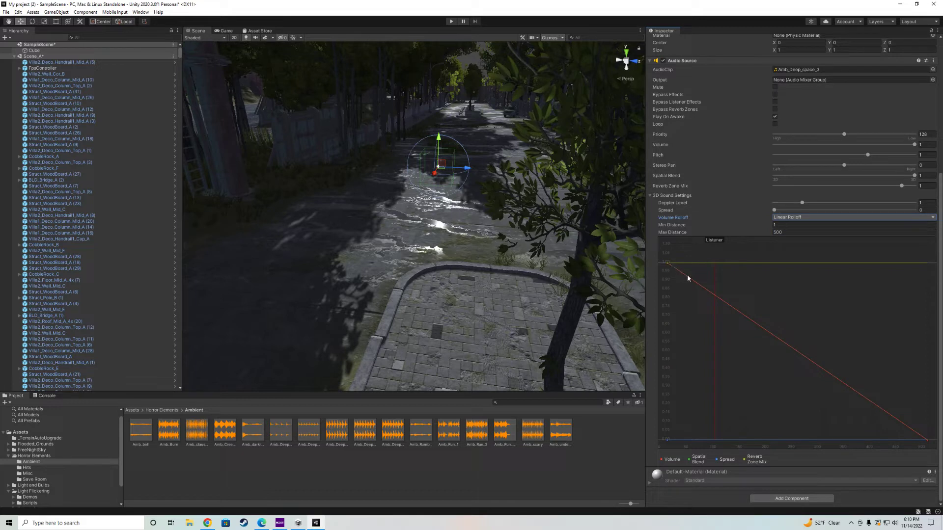
{"action": "left_click", "coordinate": [785, 218]}
{"action": "left_click", "coordinate": [787, 226]}
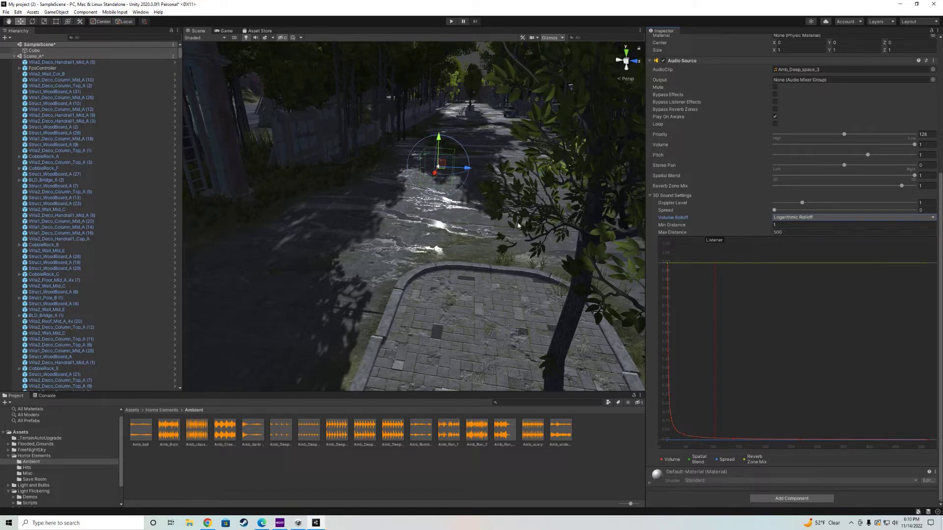
Step: Set the Max Distance of the cube's Audio Source to 15 and frame the cube in the scene
{"action": "scroll", "coordinate": [503, 265], "scroll_direction": "down", "scroll_amount": 3}
{"action": "scroll", "coordinate": [503, 266], "scroll_direction": "up", "scroll_amount": 5}
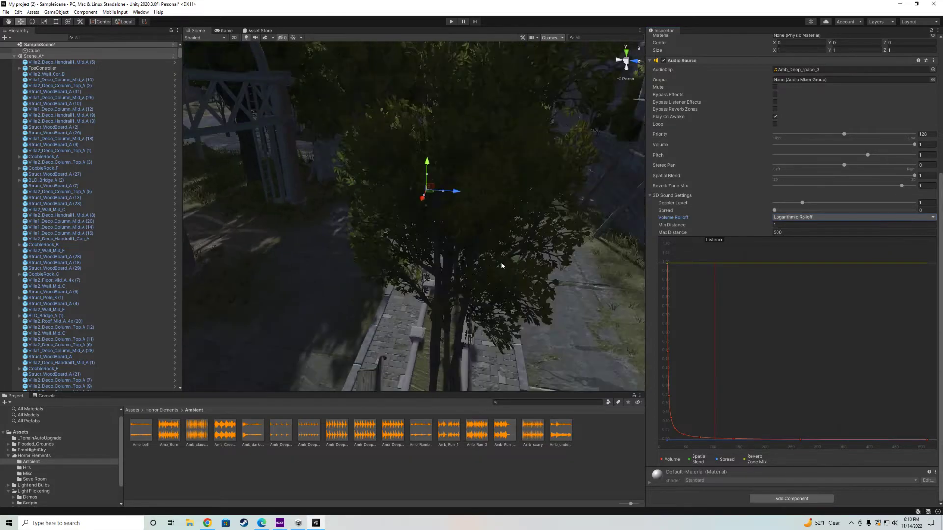
{"action": "scroll", "coordinate": [491, 265], "scroll_direction": "down", "scroll_amount": 5}
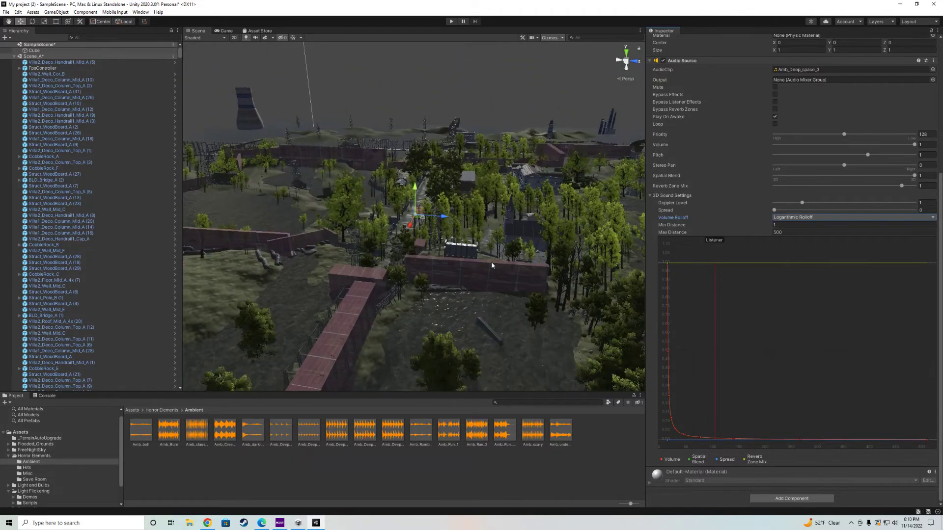
{"action": "scroll", "coordinate": [487, 265], "scroll_direction": "down", "scroll_amount": 3}
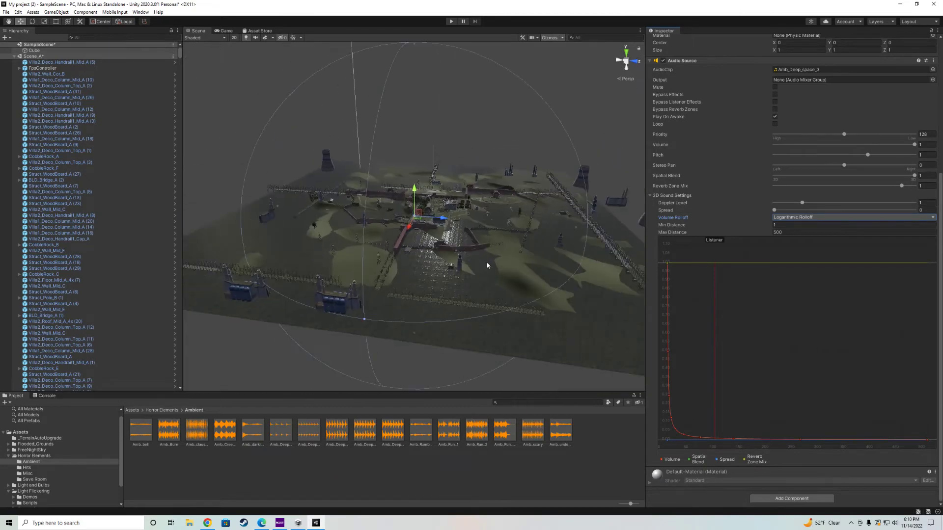
{"action": "scroll", "coordinate": [383, 116], "scroll_direction": "up", "scroll_amount": 1}
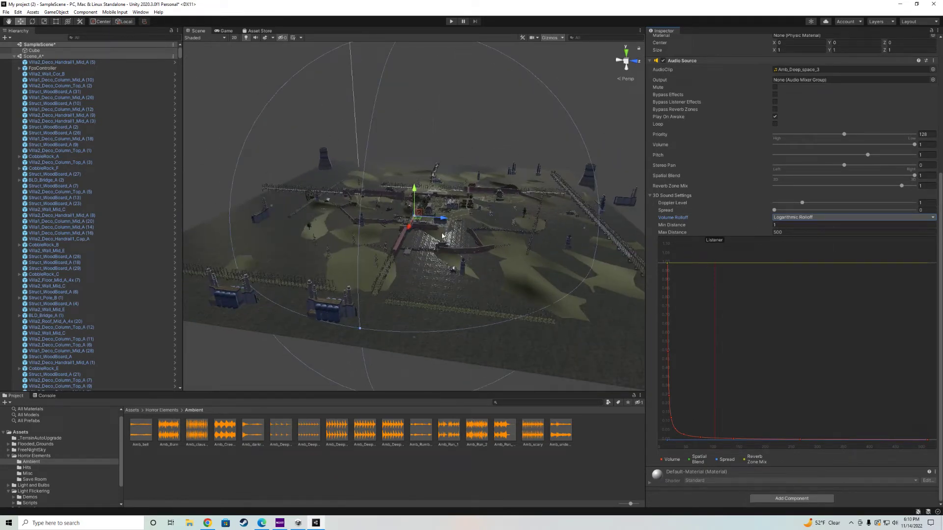
{"action": "left_click", "coordinate": [784, 233]}
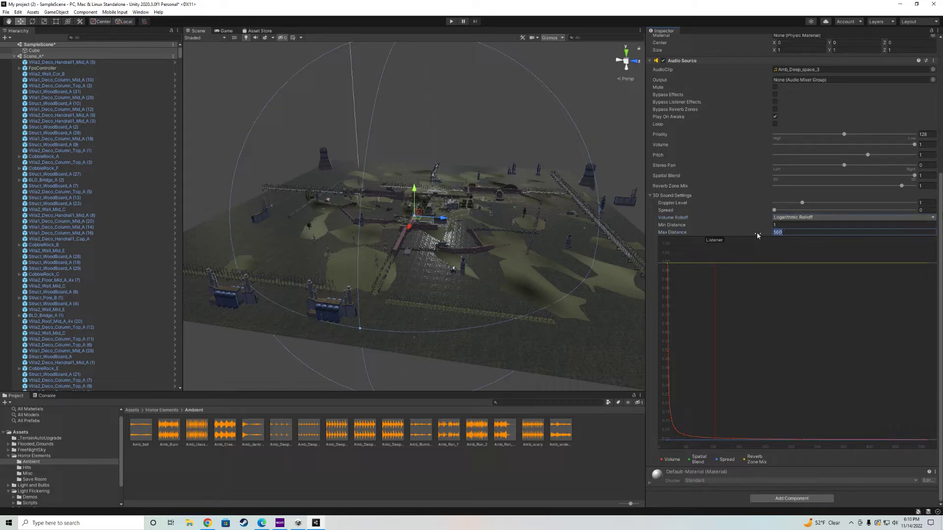
{"action": "type", "text": "15ft"}
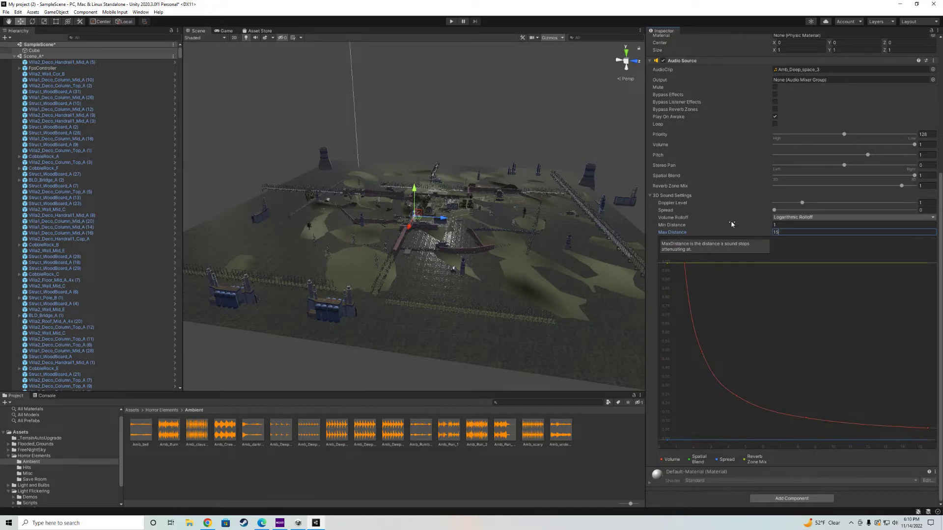
{"action": "left_click", "coordinate": [414, 217]}
{"action": "key", "text": "f"}
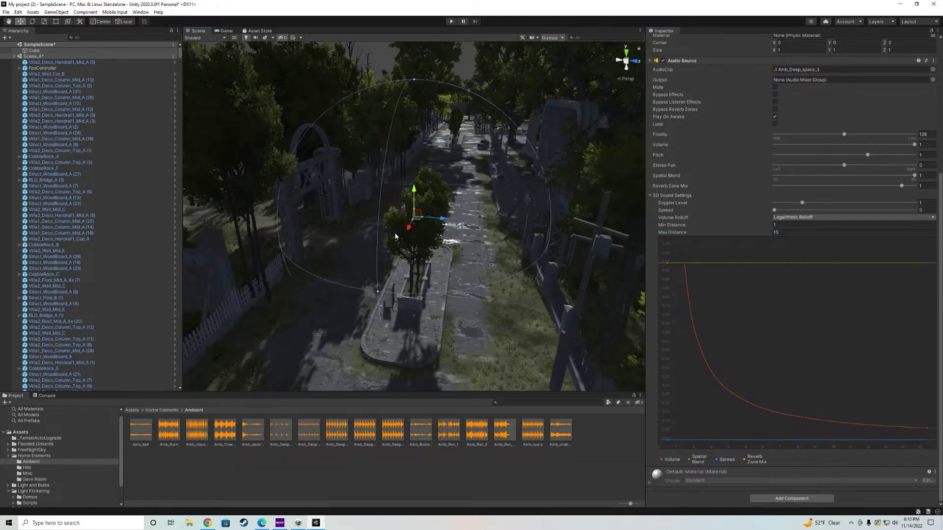
Step: Try a Max Distance of 20 for the cube's Audio Source, and return it to 15
{"action": "scroll", "coordinate": [377, 242], "scroll_direction": "up", "scroll_amount": 1}
{"action": "scroll", "coordinate": [376, 242], "scroll_direction": "up", "scroll_amount": 2}
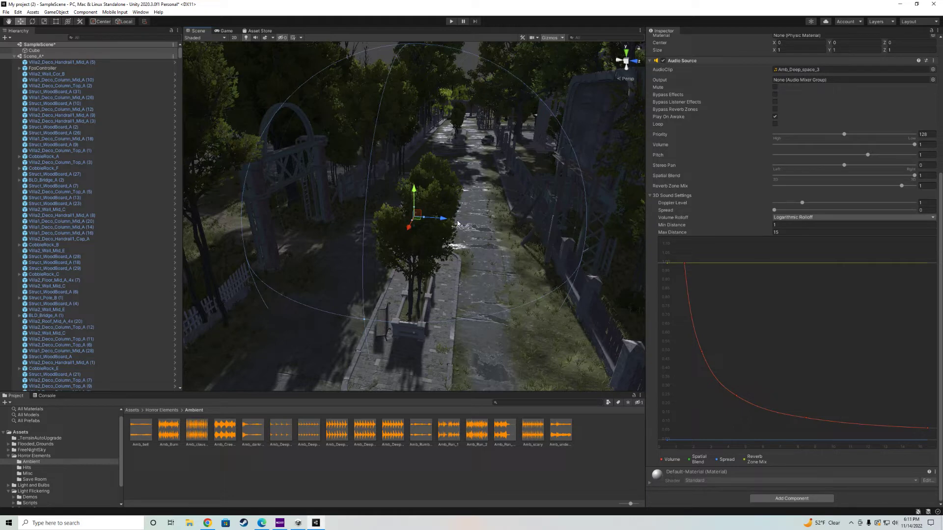
{"action": "left_click", "coordinate": [767, 235]}
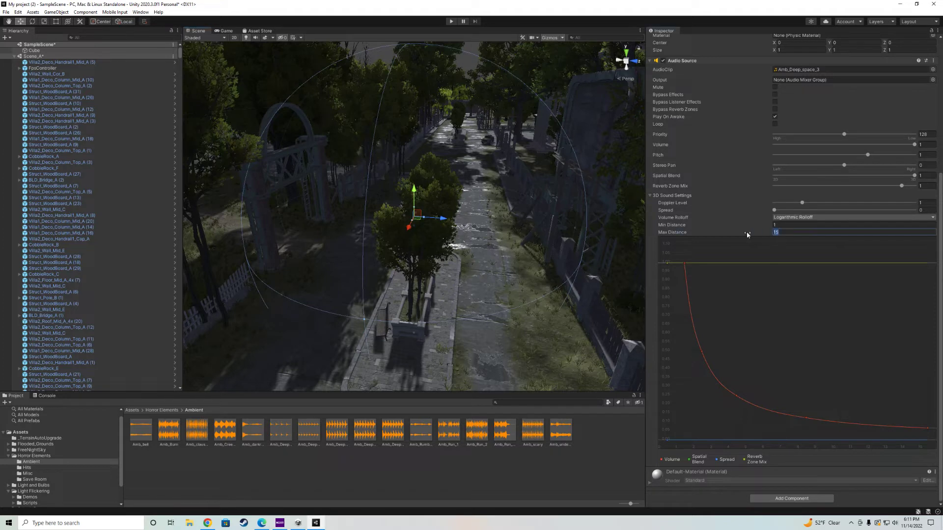
{"action": "type", "text": "5"}
{"action": "key", "text": "BackSpace"}
{"action": "type", "text": "20"}
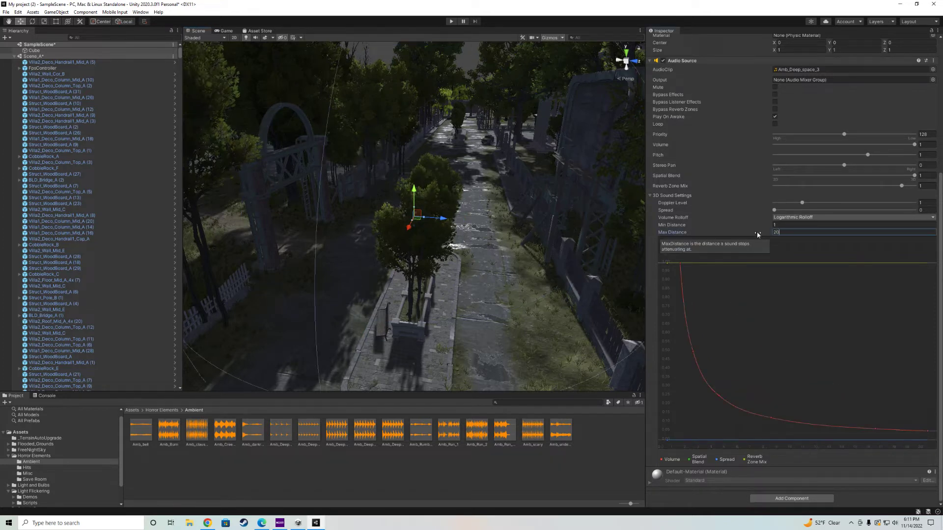
{"action": "type", "text": "15"}
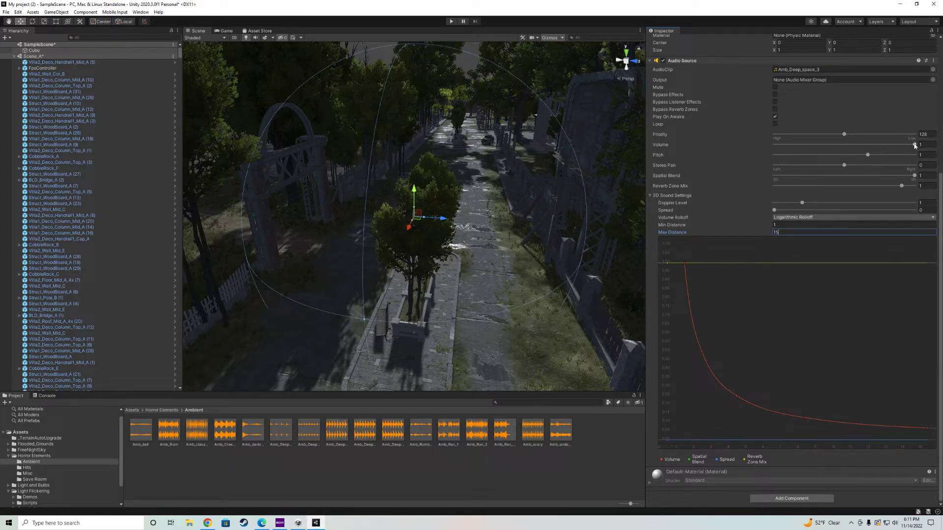
Step: Lower the Audio Source's Volume to about 0.7 and enable Loop
{"action": "left_click_drag", "start_coordinate": [915, 145], "coordinate": [874, 146]}
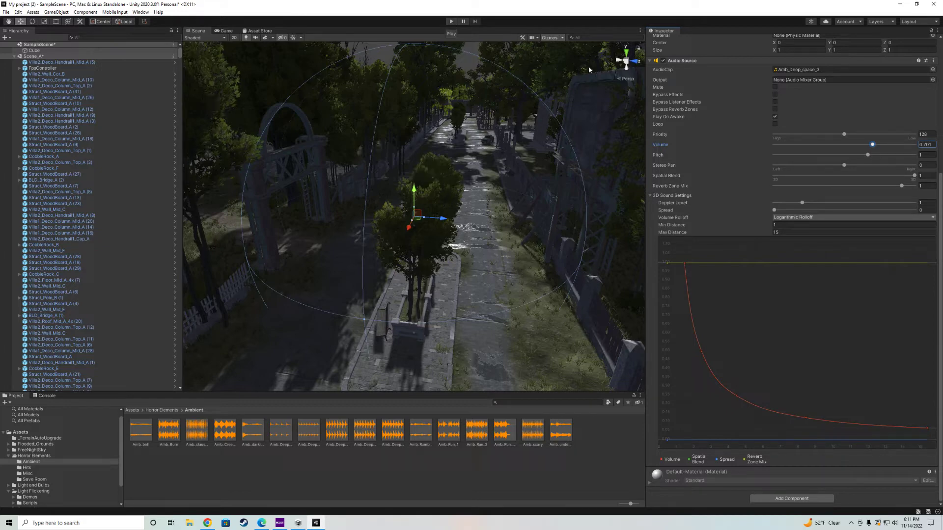
{"action": "scroll", "coordinate": [734, 136], "scroll_direction": "up", "scroll_amount": 5}
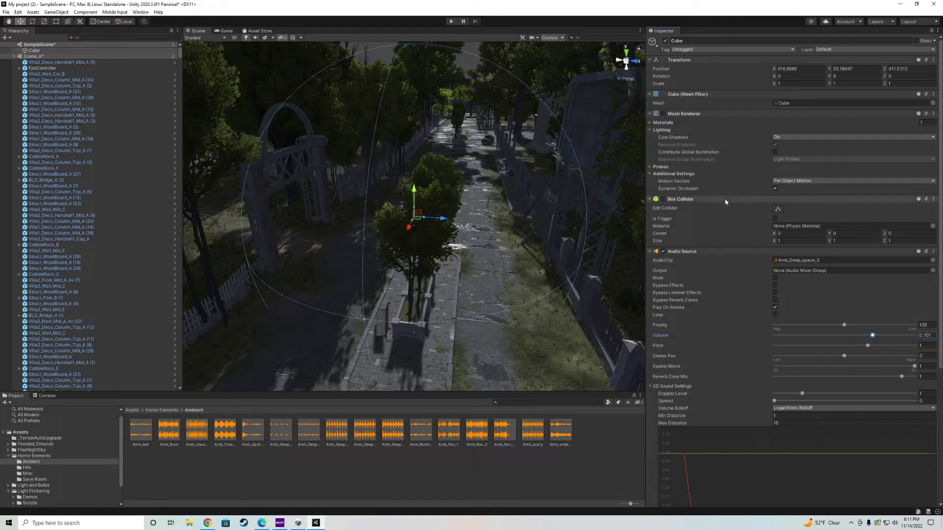
{"action": "left_click", "coordinate": [775, 316]}
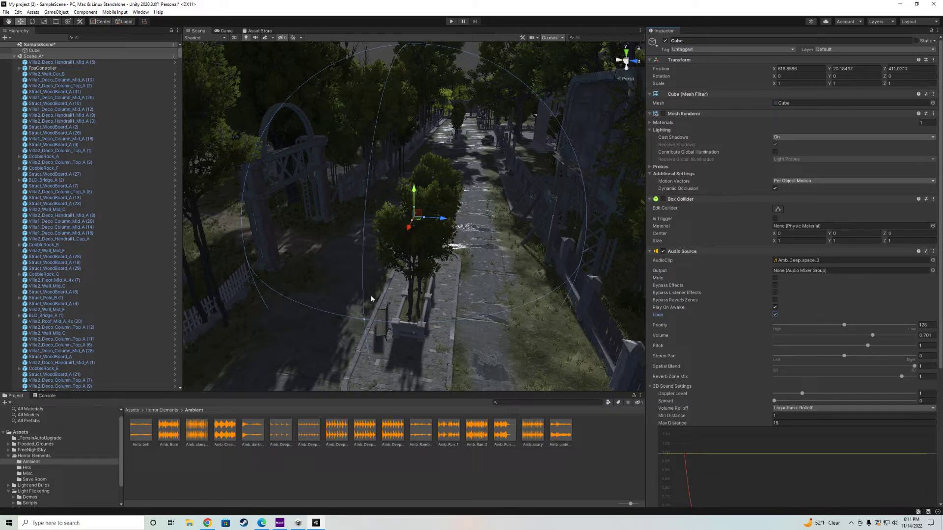
Step: Run the scene and walk the player over the bridge and through the arched gate onto the street
{"action": "left_click", "coordinate": [450, 22]}
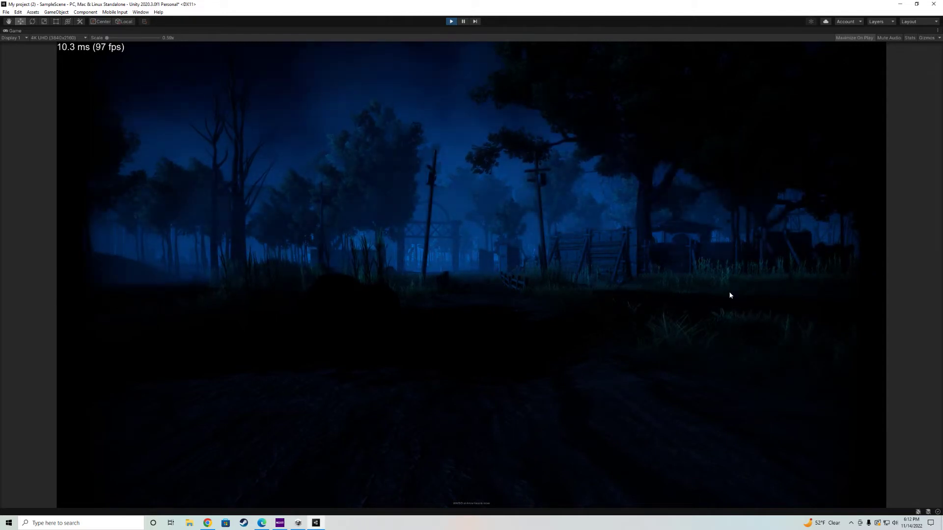
{"action": "key", "text": "w"}
{"action": "key", "text": "w"}
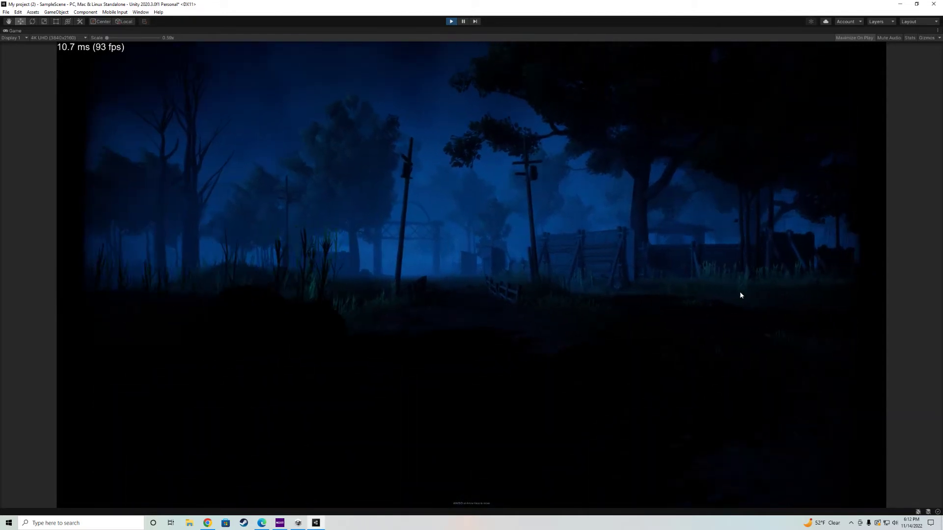
{"action": "key", "text": "w"}
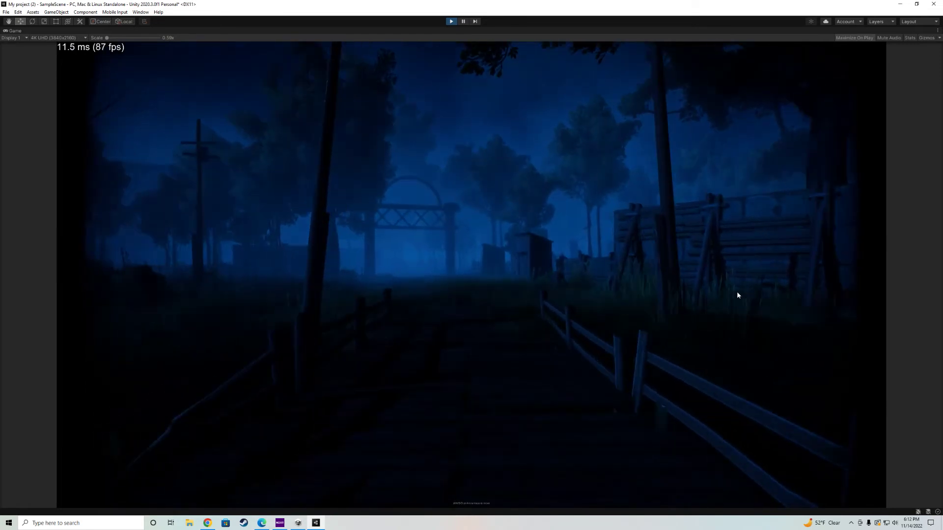
{"action": "key", "text": "w"}
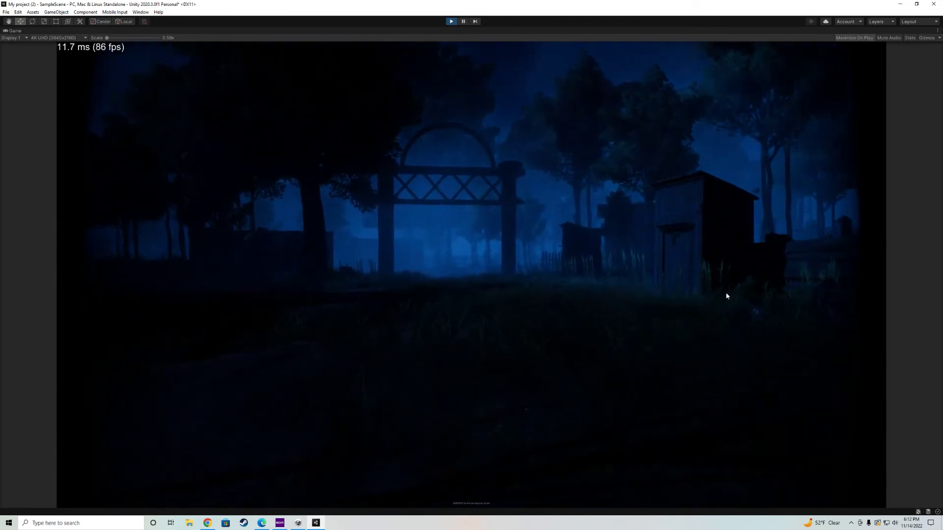
{"action": "key", "text": "w"}
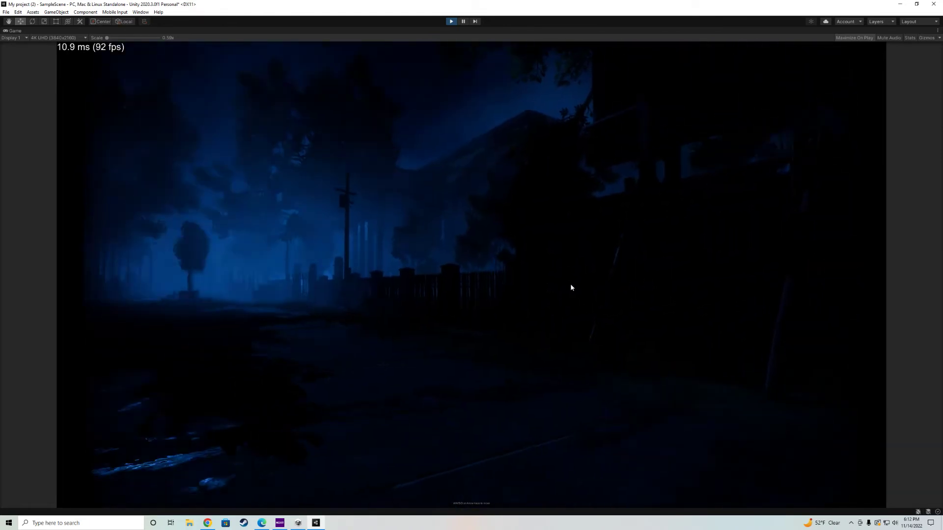
Step: Walk and look around the street near the cube to test how the ambient sound changes with direction and distance
{"action": "key", "text": "w"}
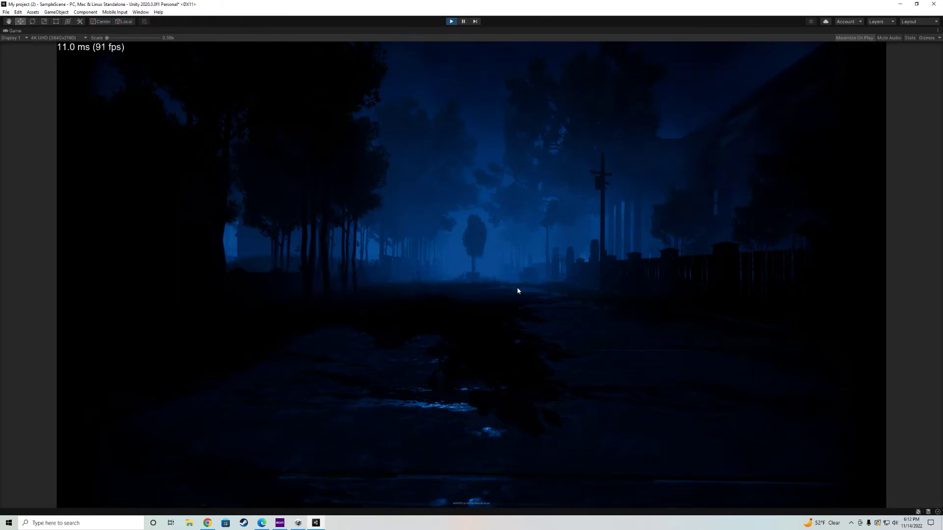
{"action": "key", "text": "w"}
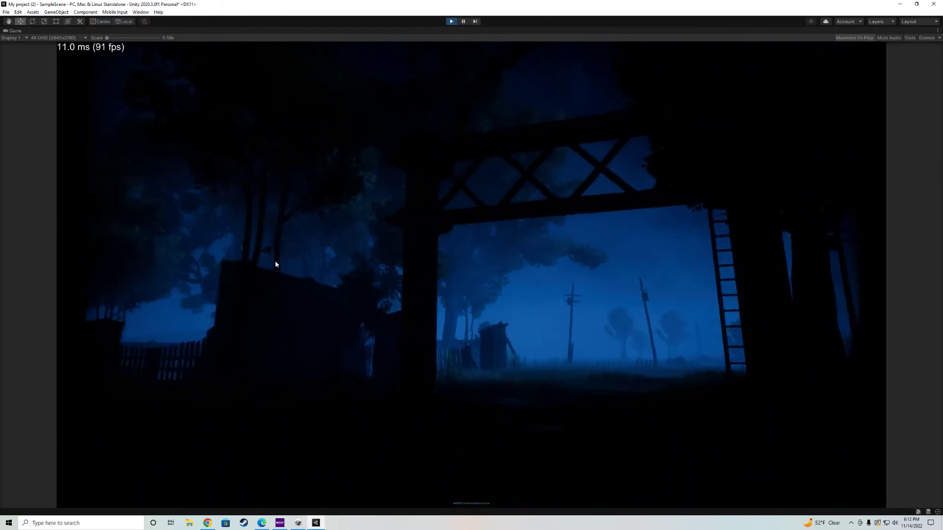
{"action": "key", "text": "w"}
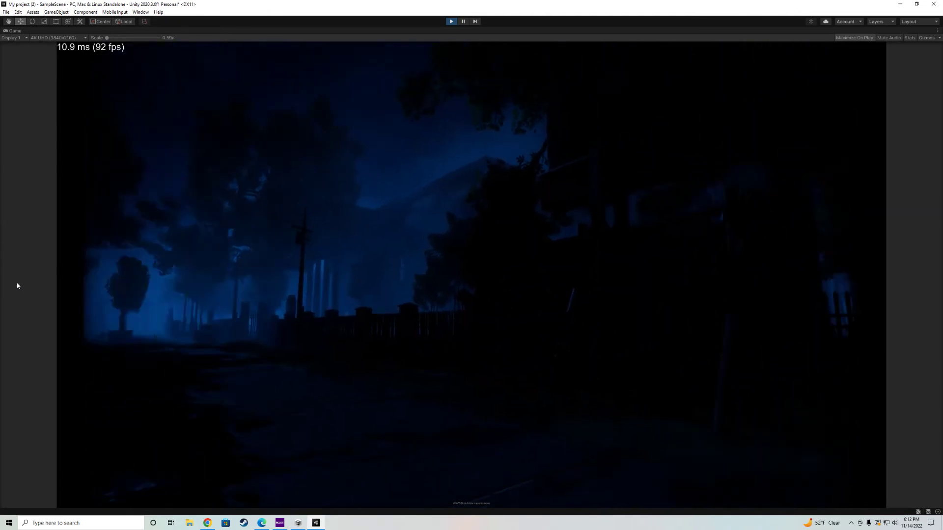
{"action": "key", "text": "s"}
{"action": "key", "text": "d"}
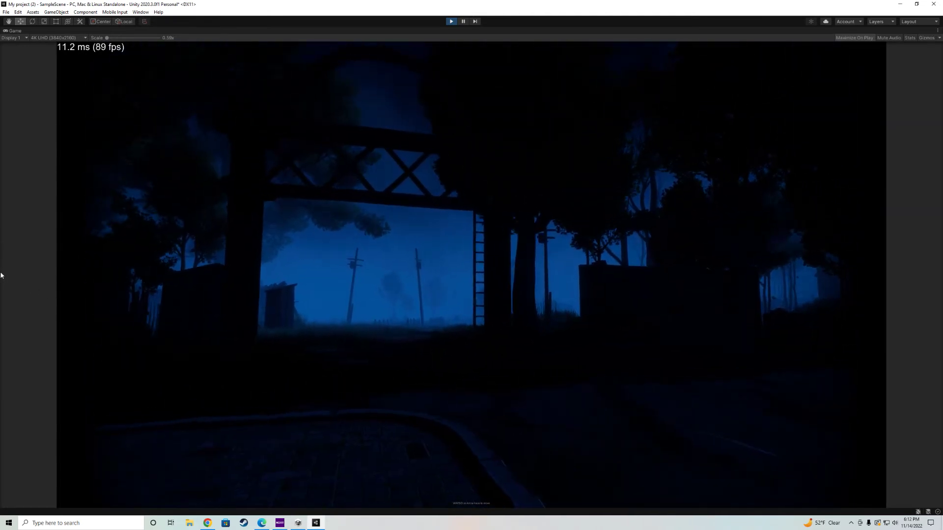
{"action": "key", "text": "w"}
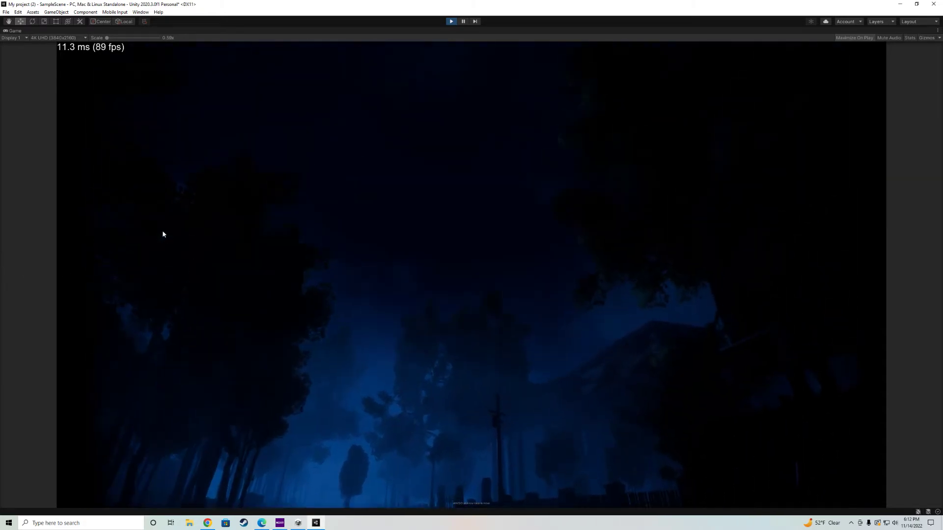
{"action": "key", "text": "d"}
{"action": "key", "text": "w"}
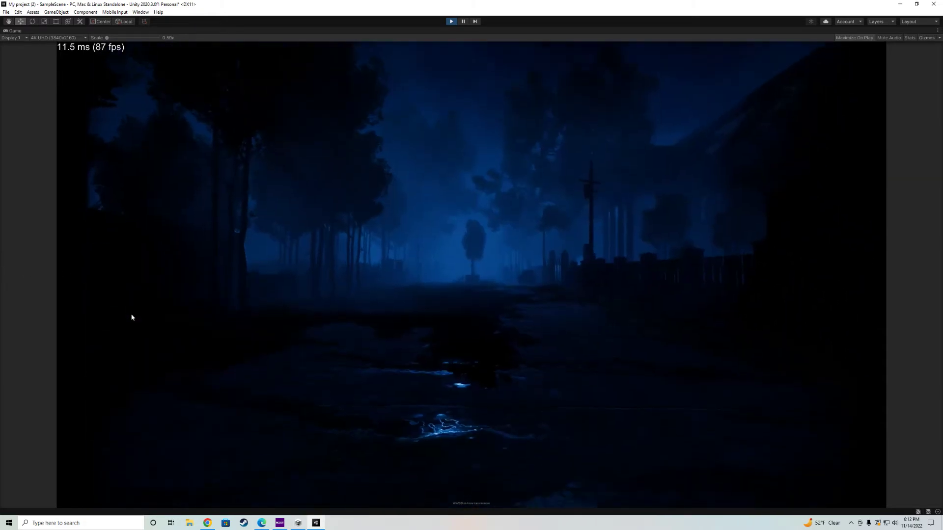
{"action": "key", "text": "w"}
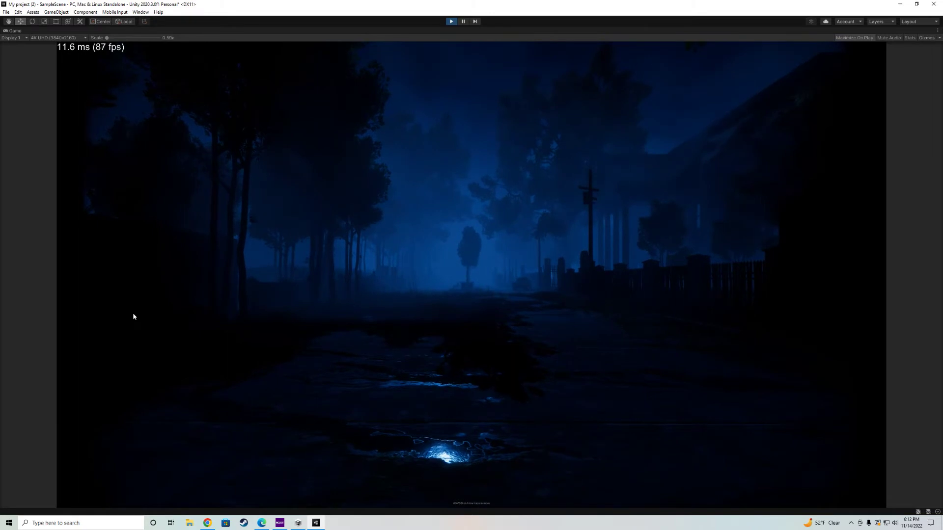
{"action": "key", "text": "w"}
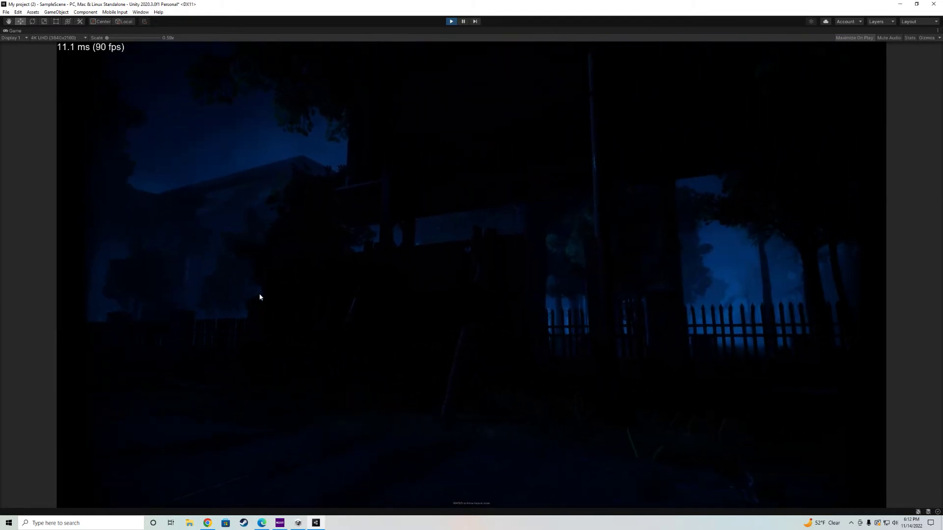
{"action": "key", "text": "w"}
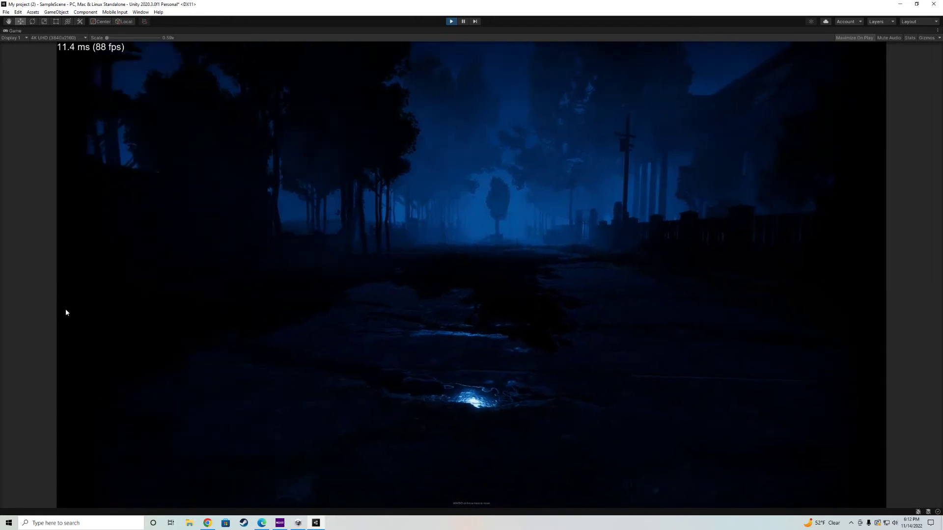
{"action": "key", "text": "w"}
{"action": "key", "text": "w"}
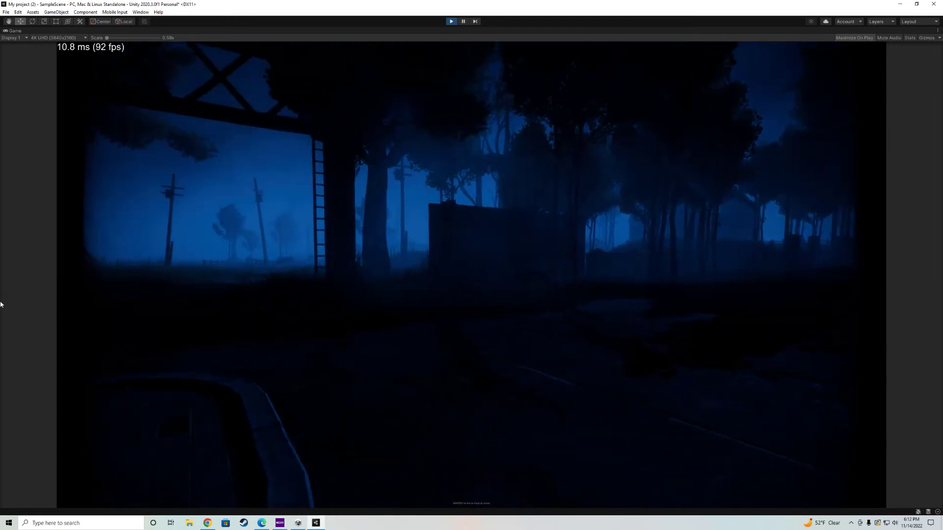
{"action": "key", "text": "w"}
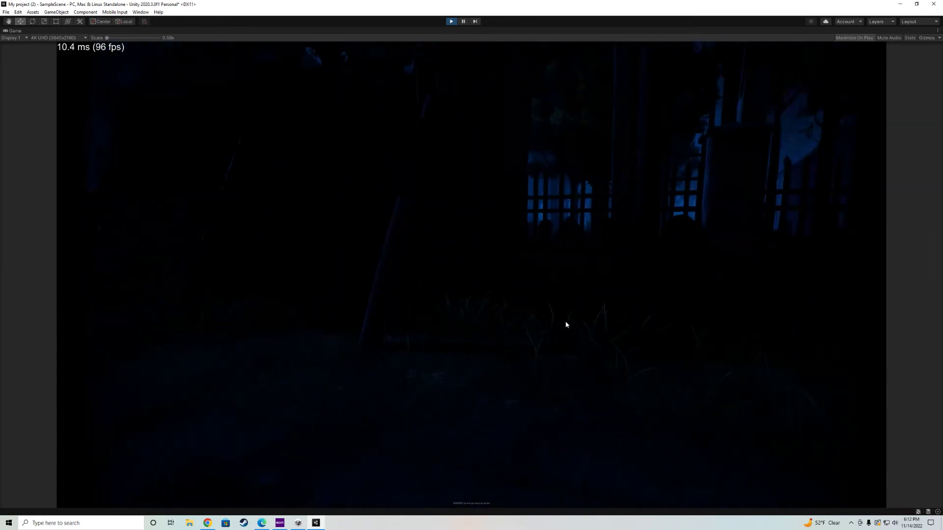
{"action": "key", "text": "w"}
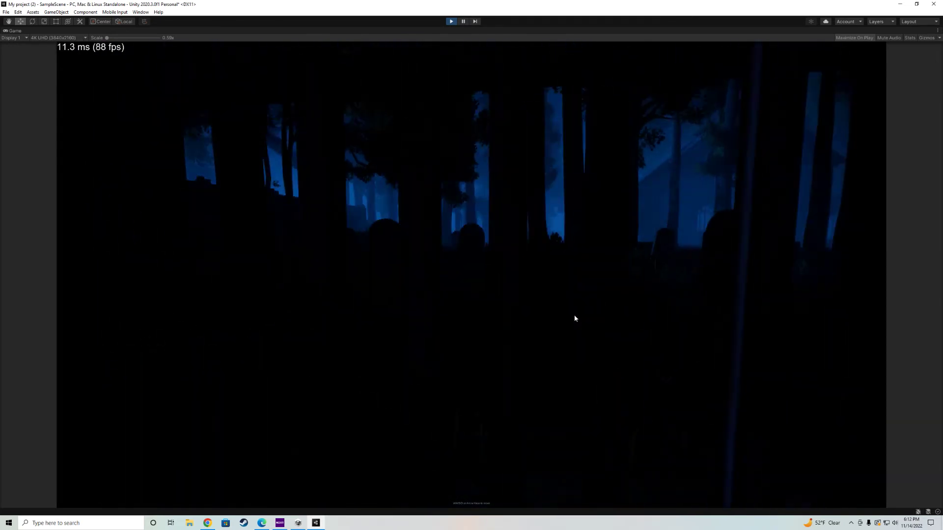
{"action": "key", "text": "w"}
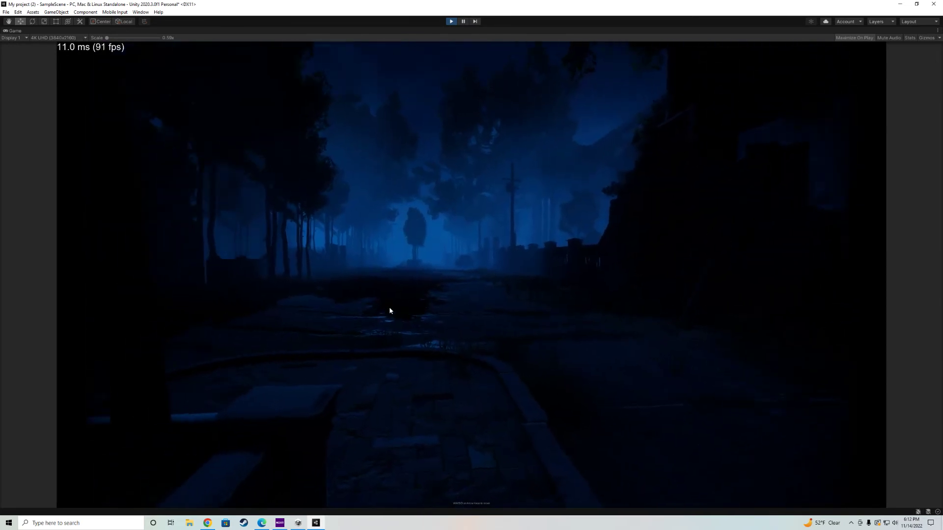
{"action": "key", "text": "w"}
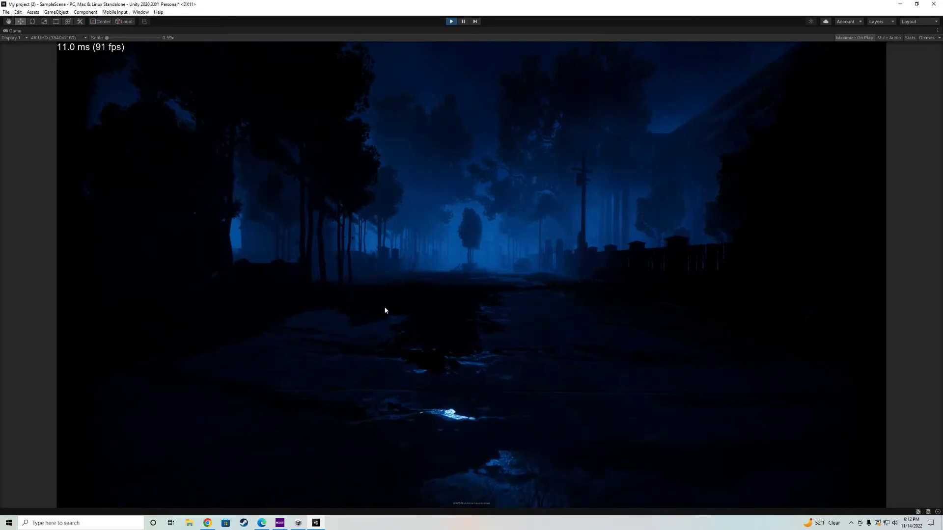
Step: Walk the player along the dark street to the tree planter to test how the ambient sound fades with distance
{"action": "key", "text": "w"}
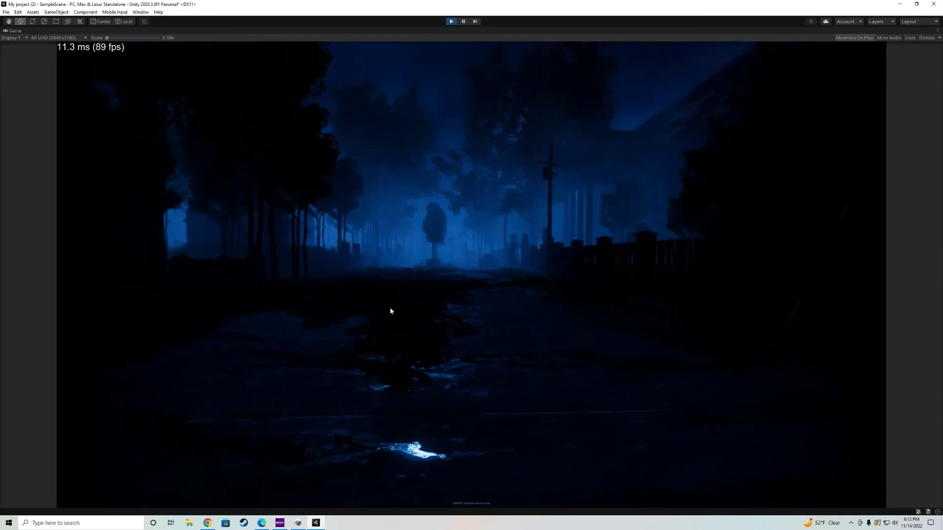
{"action": "key", "text": "w"}
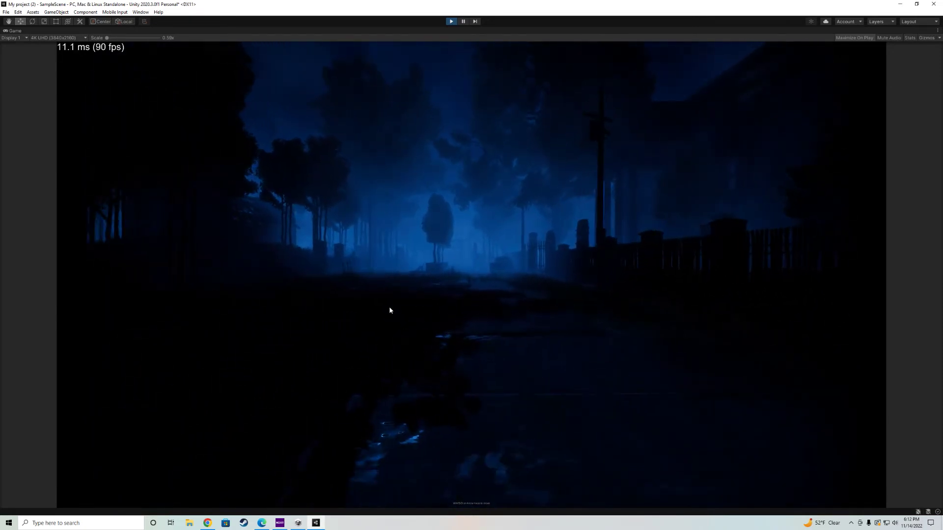
{"action": "key", "text": "w"}
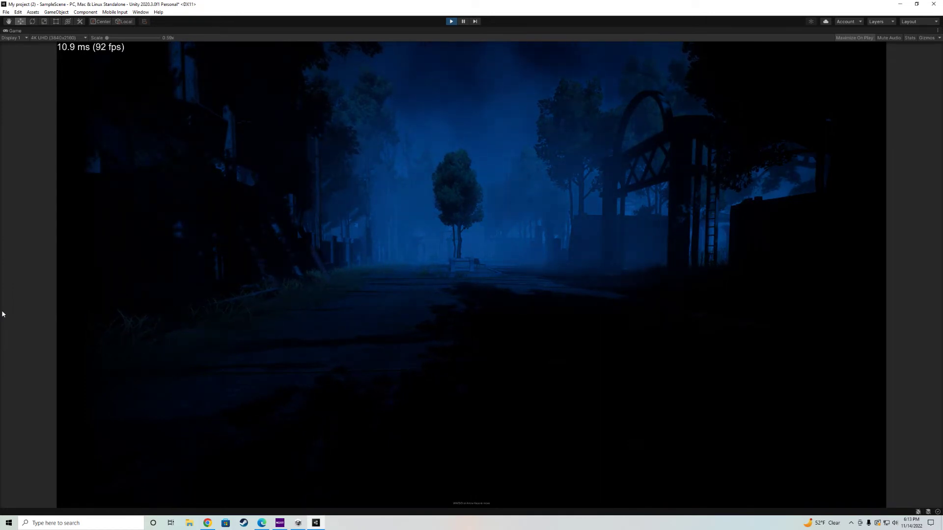
{"action": "key", "text": "w"}
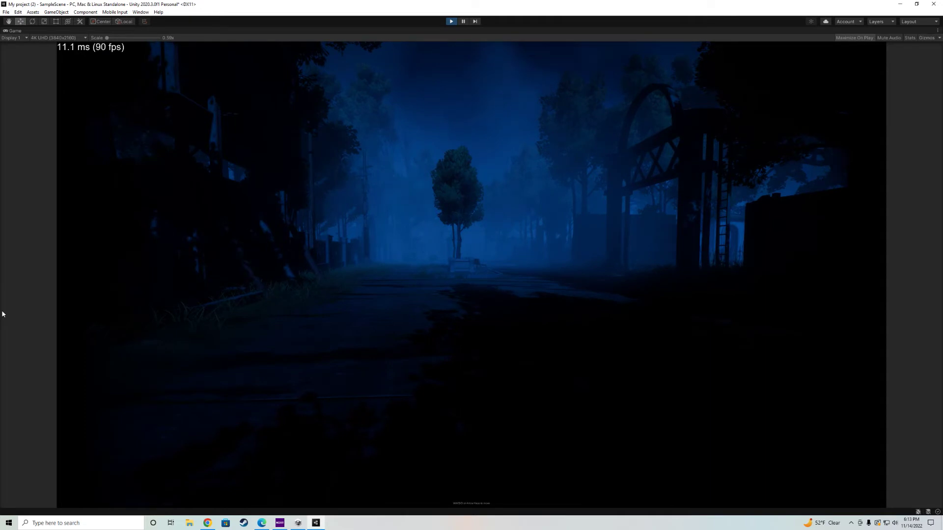
{"action": "key", "text": "w"}
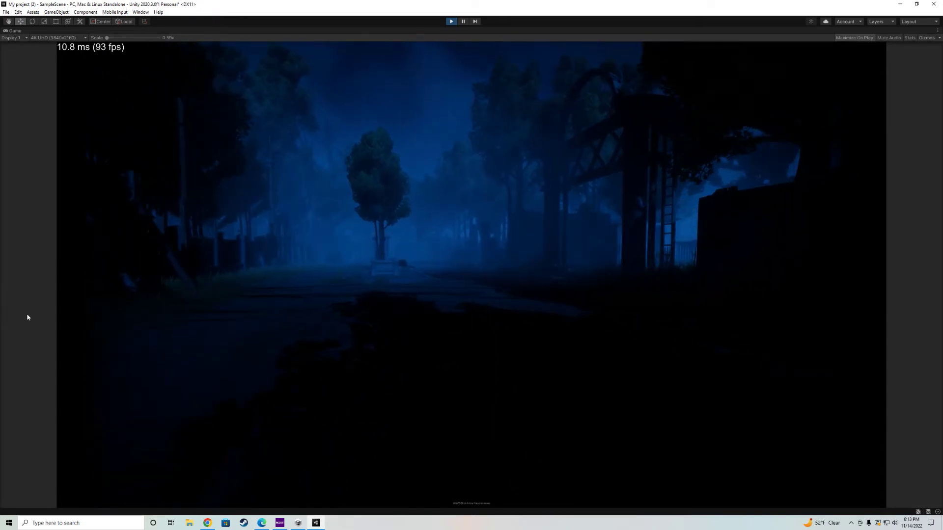
{"action": "key", "text": "w"}
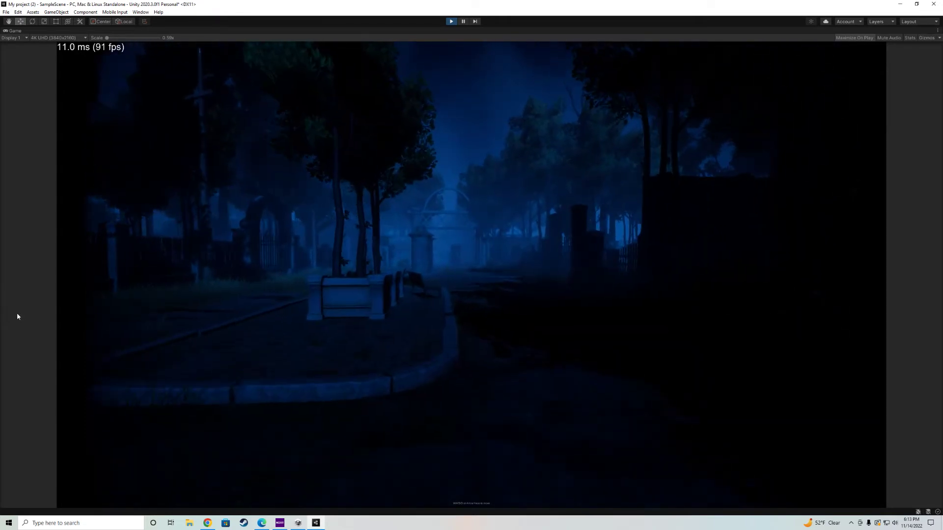
{"action": "key", "text": "w"}
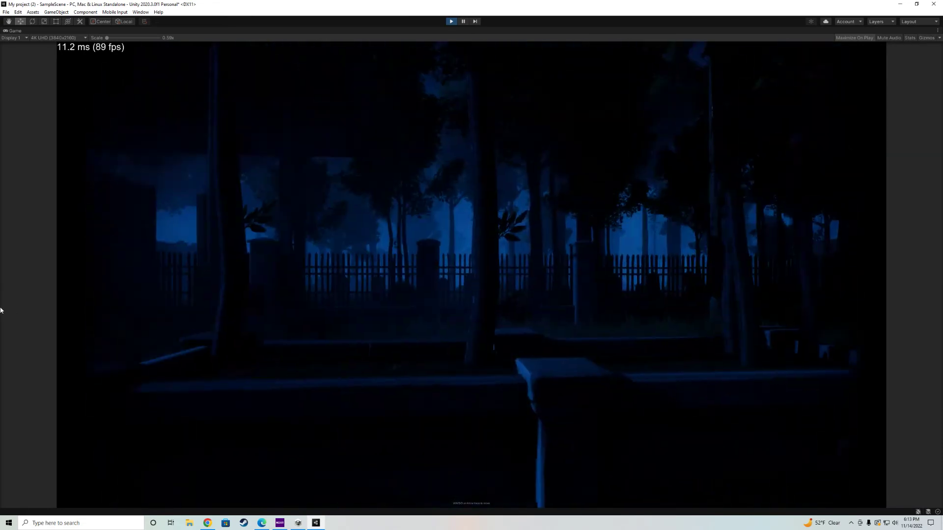
Step: Walk and turn the player around on the wet stretch of street to test the ambient sound from different directions
{"action": "key", "text": "w"}
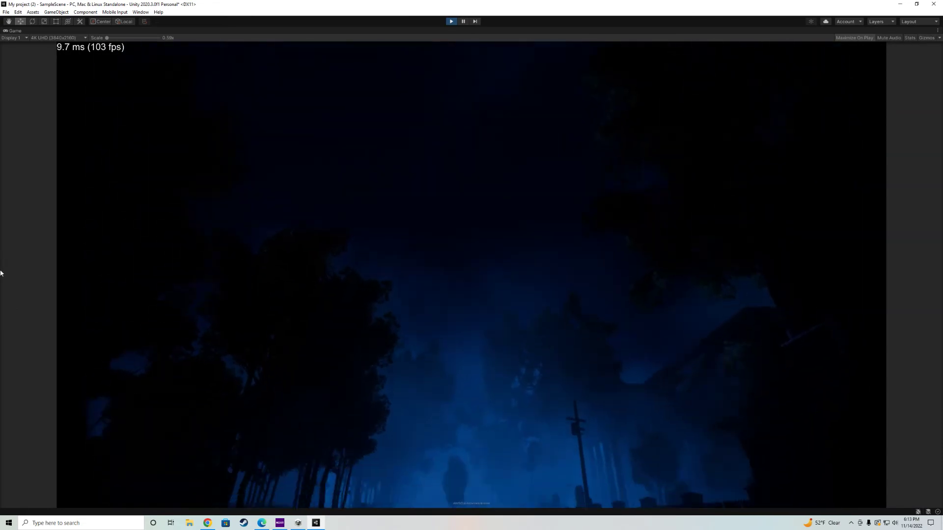
{"action": "key", "text": "w"}
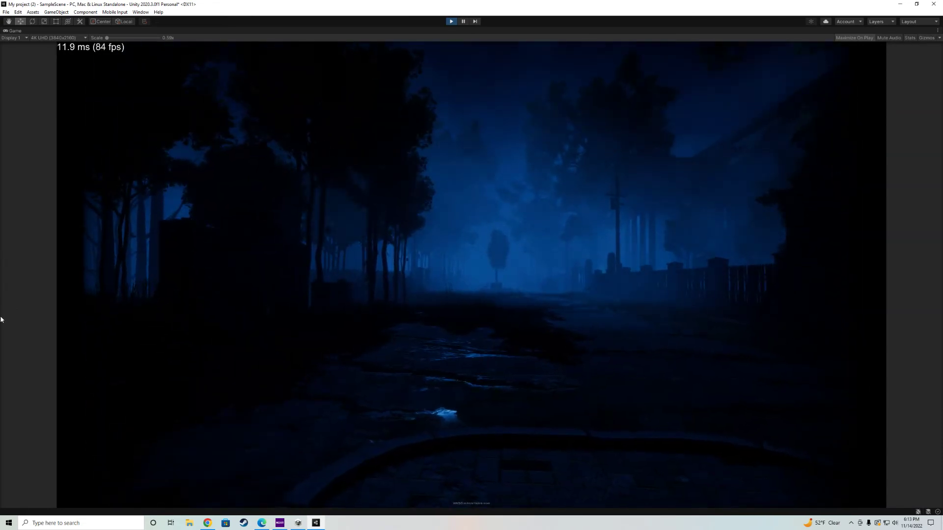
{"action": "key", "text": "w"}
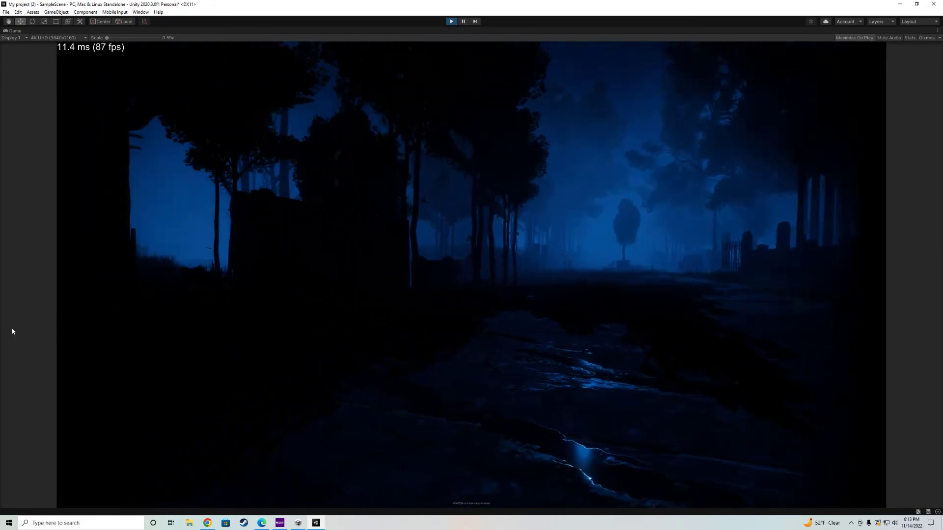
{"action": "key", "text": "w"}
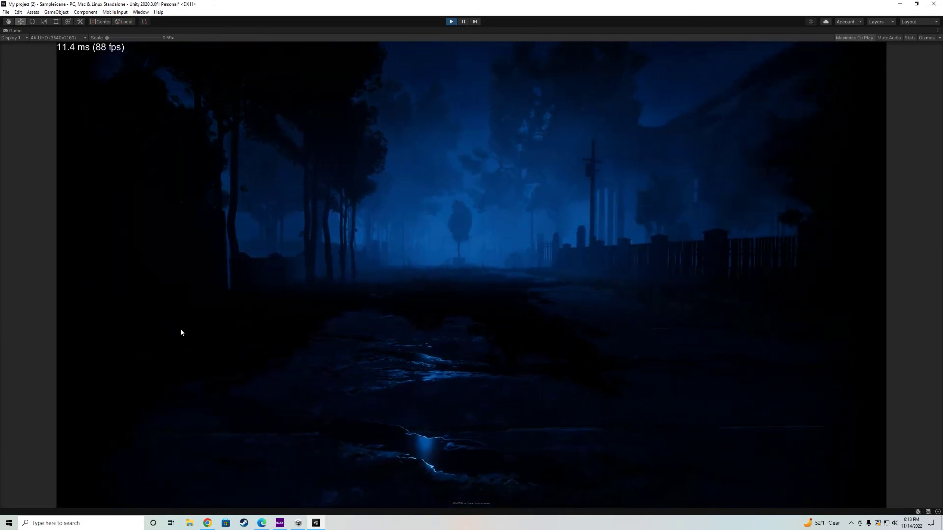
{"action": "key", "text": "w"}
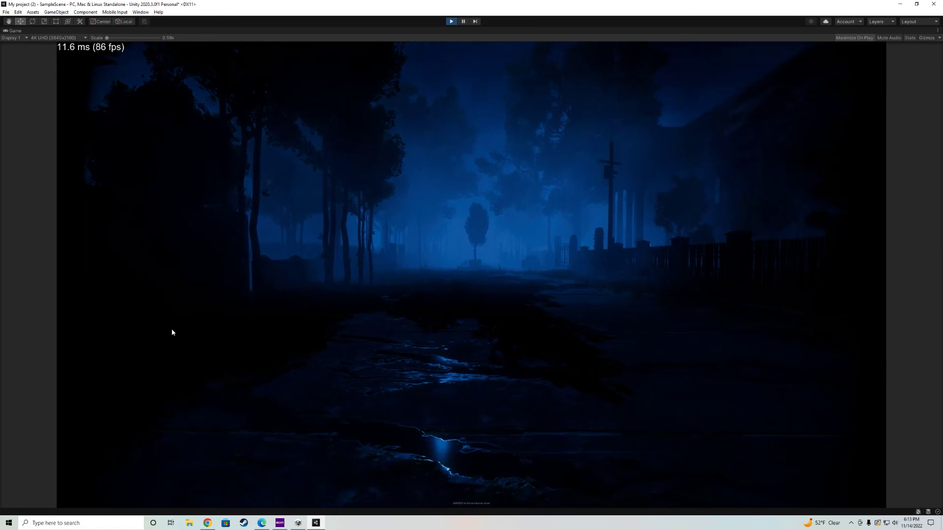
{"action": "key", "text": "w"}
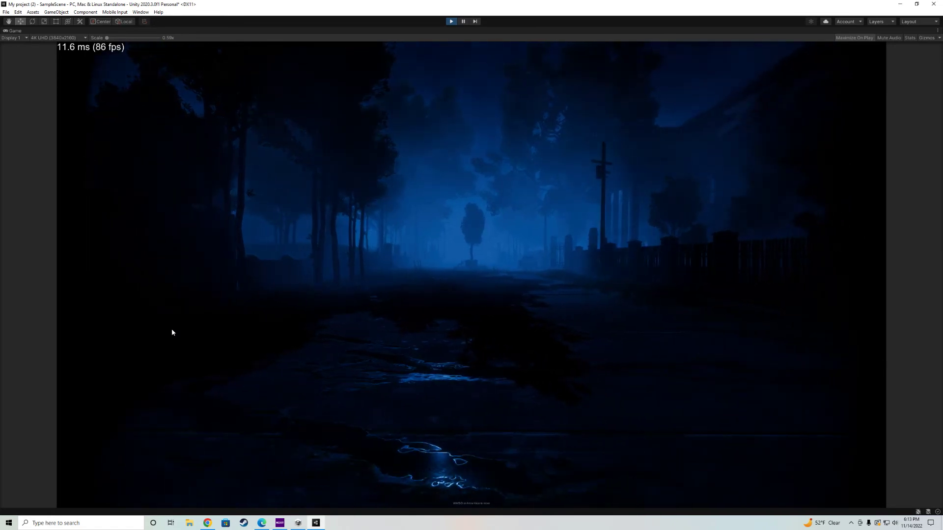
{"action": "key", "text": "w"}
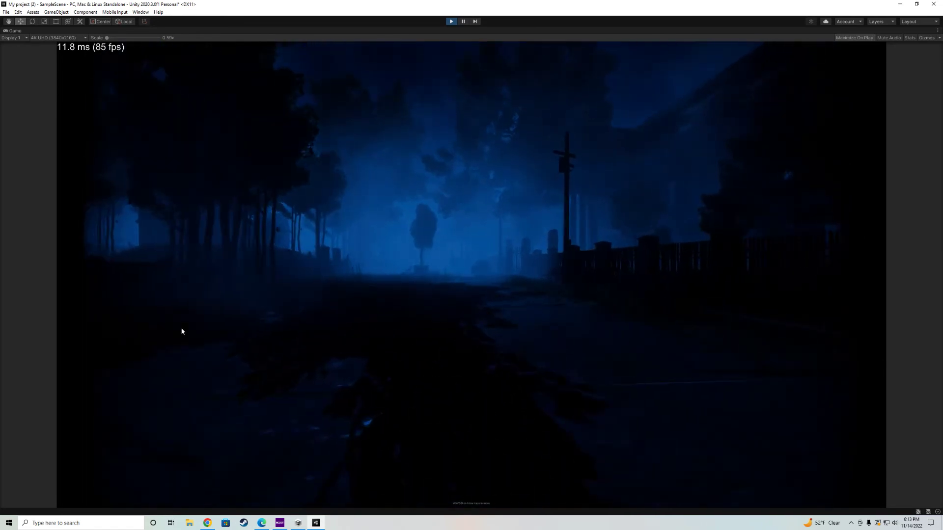
{"action": "key", "text": "w"}
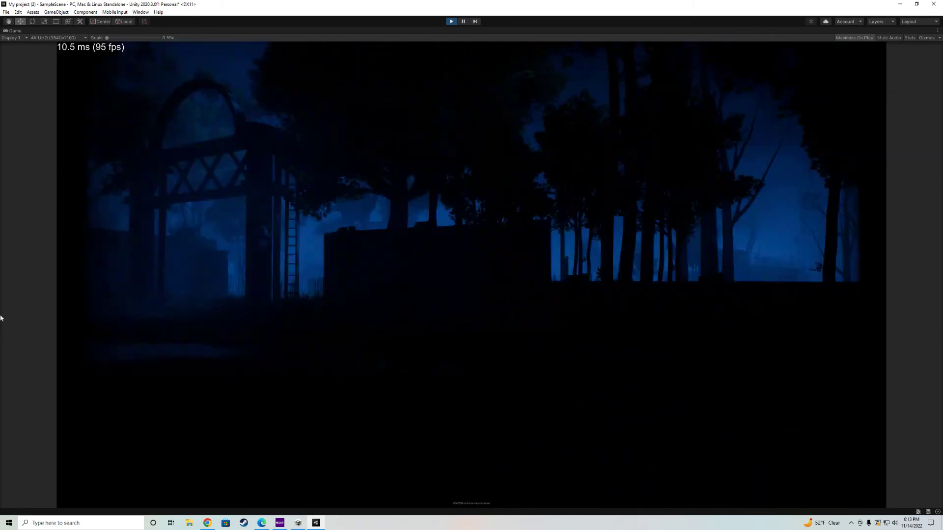
Step: Exit Play mode and raise the Volume of the cube's Audio Source to about 0.77
{"action": "left_click", "coordinate": [448, 21]}
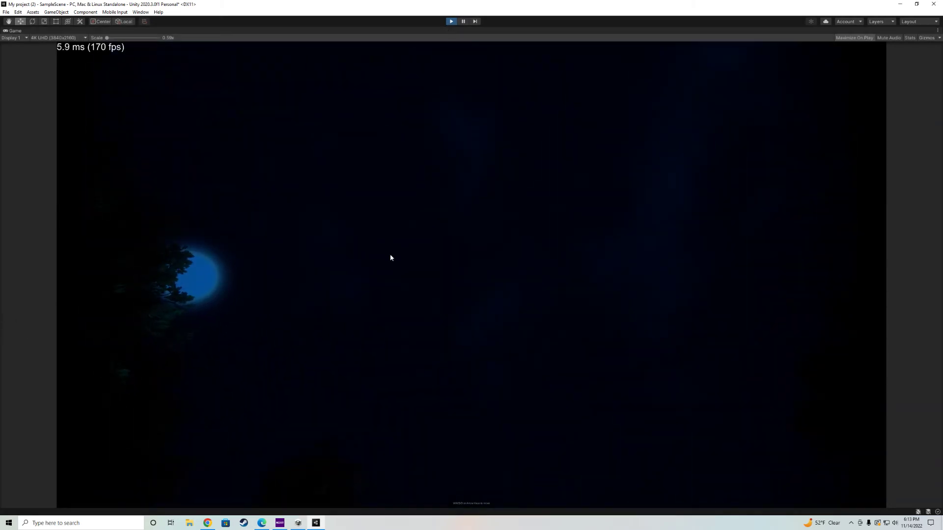
{"action": "key", "text": "ctrl+p"}
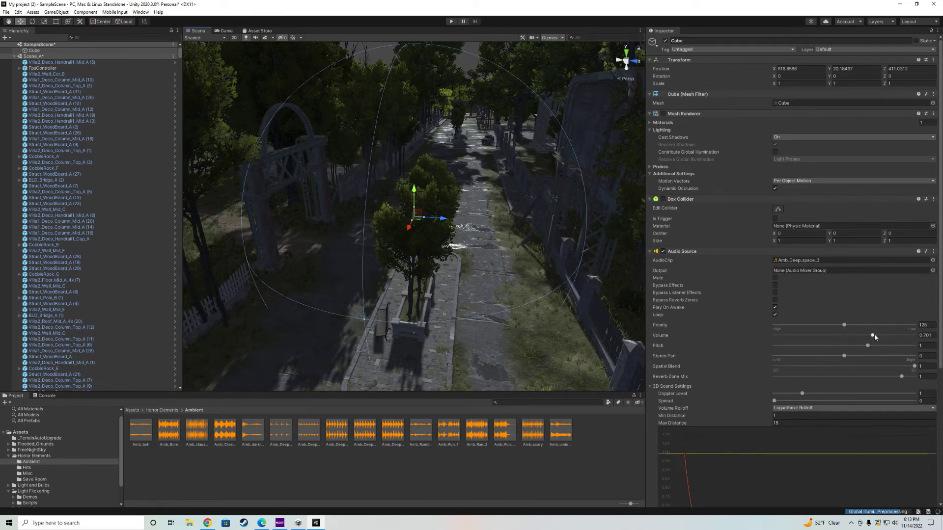
{"action": "left_click_drag", "start_coordinate": [873, 335], "coordinate": [882, 336]}
Step: Move the cube along the street beside the planter to about X 619.16 and Z 416.17
{"action": "scroll", "coordinate": [467, 228], "scroll_direction": "down", "scroll_amount": 2}
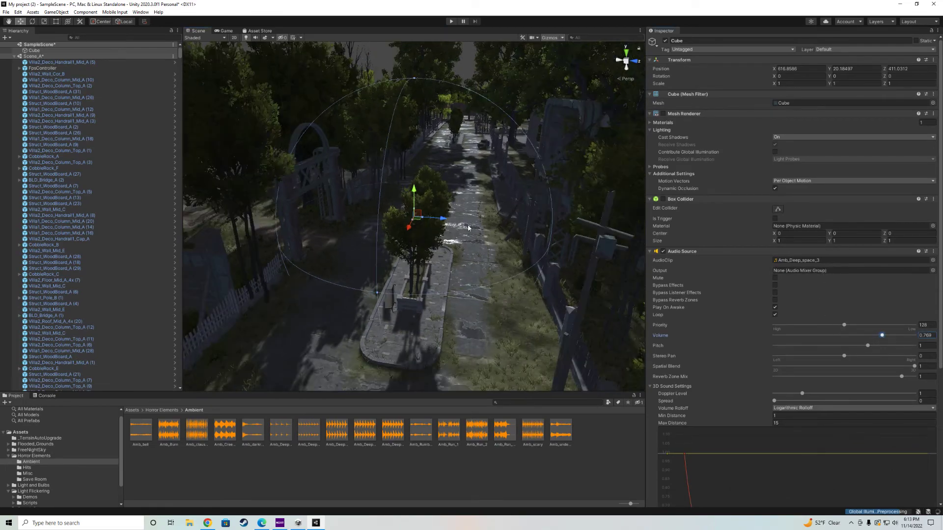
{"action": "scroll", "coordinate": [514, 138], "scroll_direction": "down", "scroll_amount": 8}
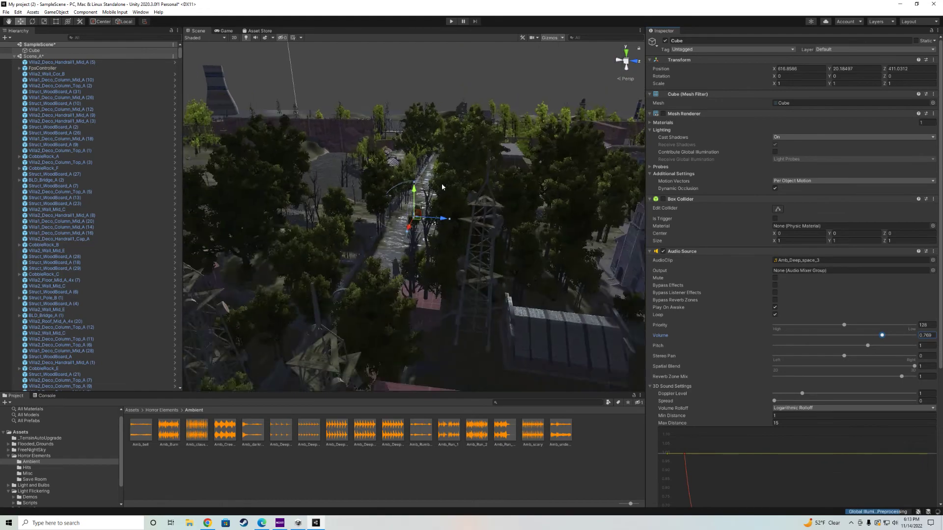
{"action": "scroll", "coordinate": [444, 176], "scroll_direction": "up", "scroll_amount": 8}
{"action": "right_click_drag", "start_coordinate": [481, 162], "coordinate": [499, 229]}
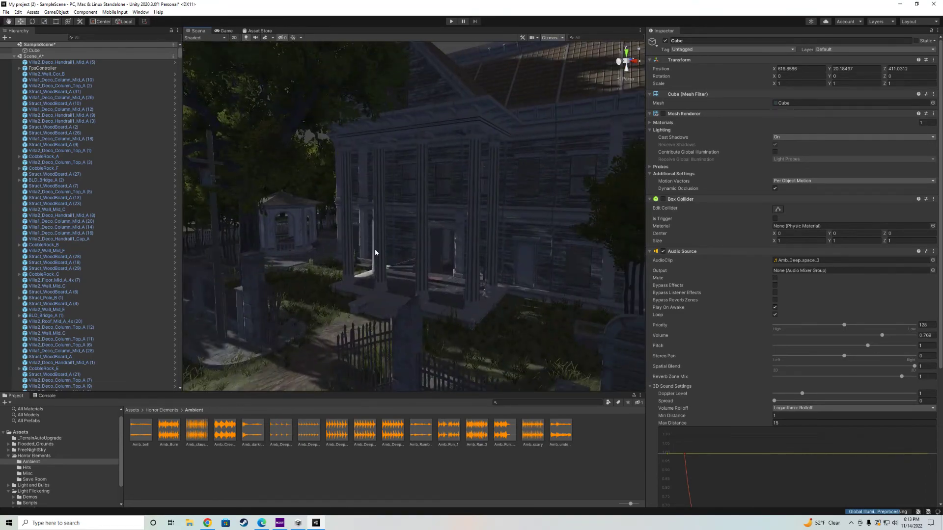
{"action": "right_click_drag", "start_coordinate": [375, 252], "coordinate": [388, 268]}
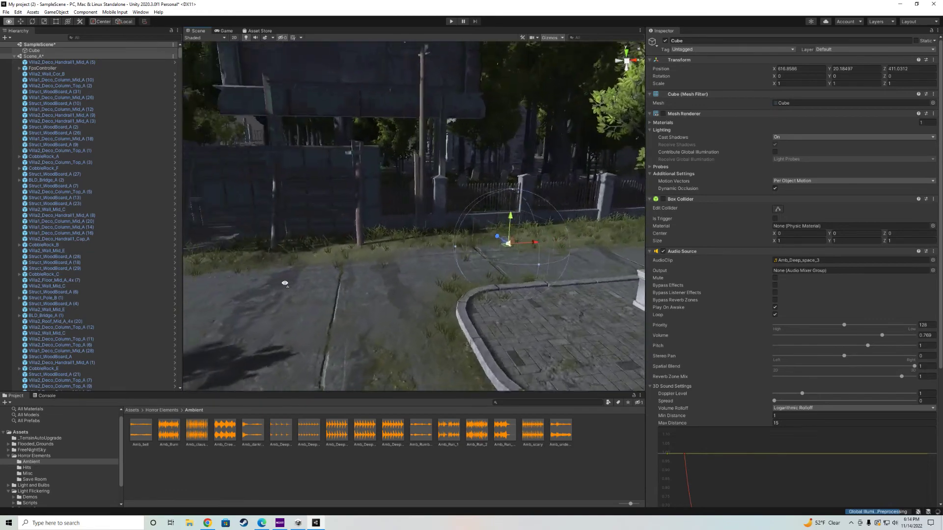
{"action": "right_click_drag", "start_coordinate": [270, 283], "coordinate": [162, 279]}
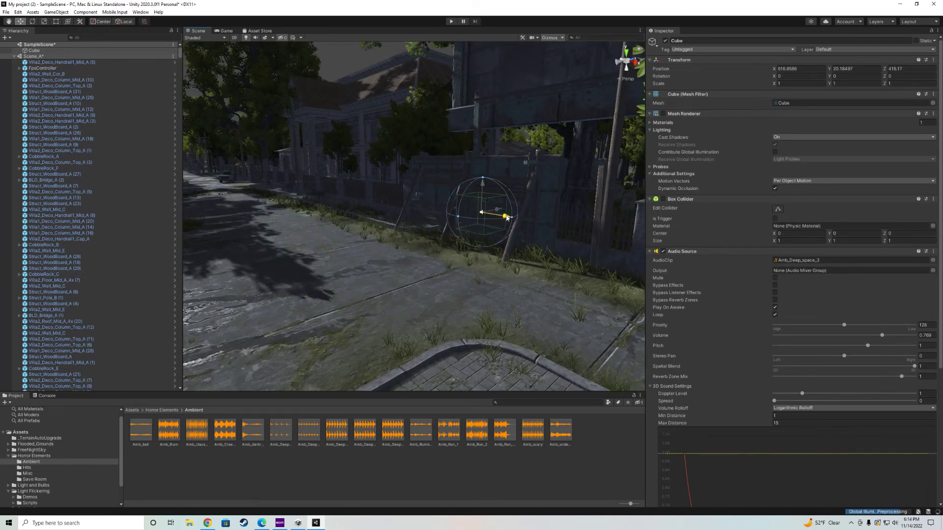
{"action": "left_click_drag", "start_coordinate": [506, 218], "coordinate": [548, 223]}
{"action": "key", "text": "d"}
{"action": "mouse_move", "coordinate": [531, 249]}
{"action": "right_mouse_down"}
{"action": "mouse_move", "coordinate": [499, 259]}
{"action": "mouse_move", "coordinate": [529, 236]}
{"action": "right_mouse_up"}
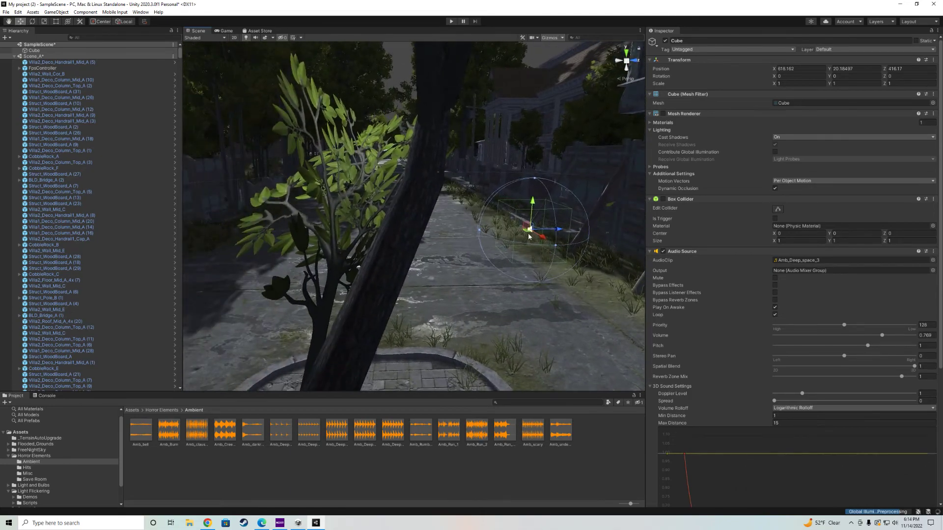
Step: Shift the cube further toward the fence side of the street and lower it, to about Y 18.01 and Z 420.58
{"action": "left_click_drag", "start_coordinate": [558, 230], "coordinate": [680, 233]}
{"action": "key", "text": "d"}
{"action": "right_click_drag", "start_coordinate": [496, 276], "coordinate": [439, 257]}
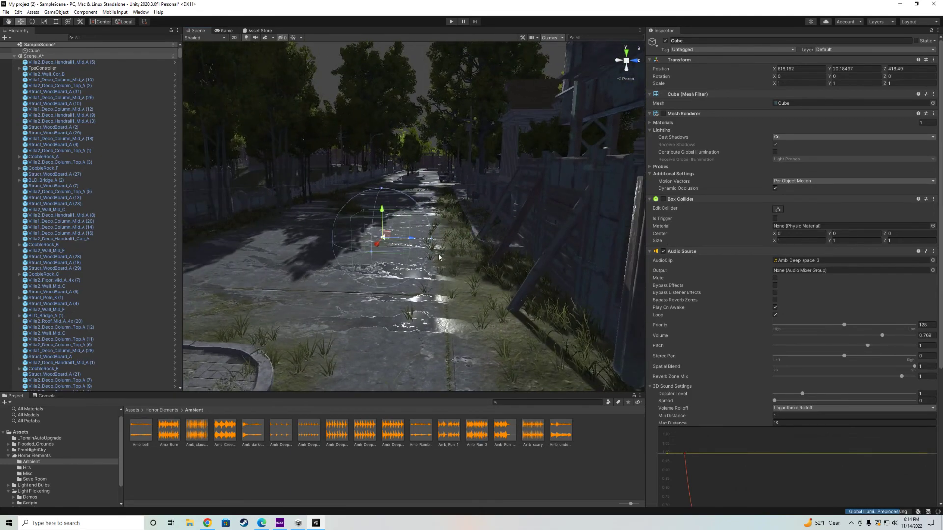
{"action": "left_click_drag", "start_coordinate": [387, 234], "coordinate": [496, 314]}
{"action": "scroll", "coordinate": [570, 319], "scroll_direction": "down", "scroll_amount": 8}
{"action": "scroll", "coordinate": [567, 319], "scroll_direction": "up", "scroll_amount": 2}
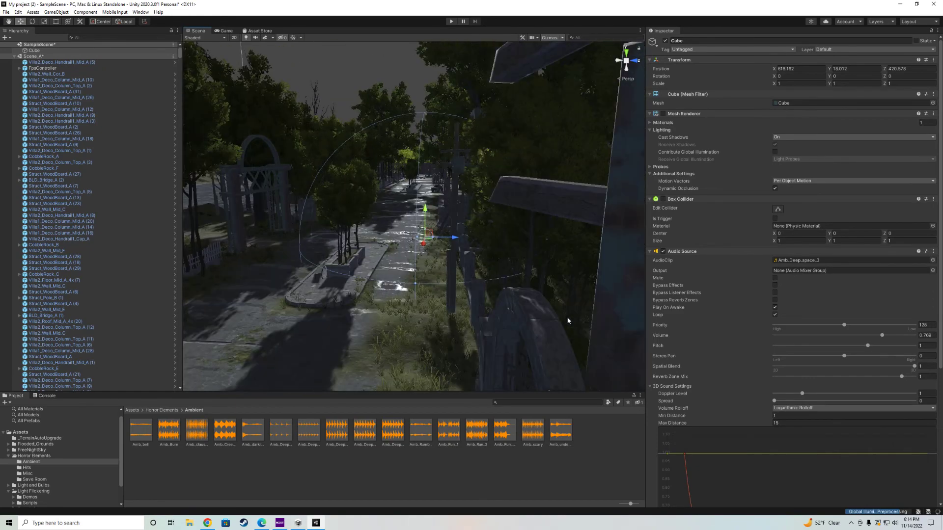
{"action": "scroll", "coordinate": [568, 320], "scroll_direction": "up", "scroll_amount": 2}
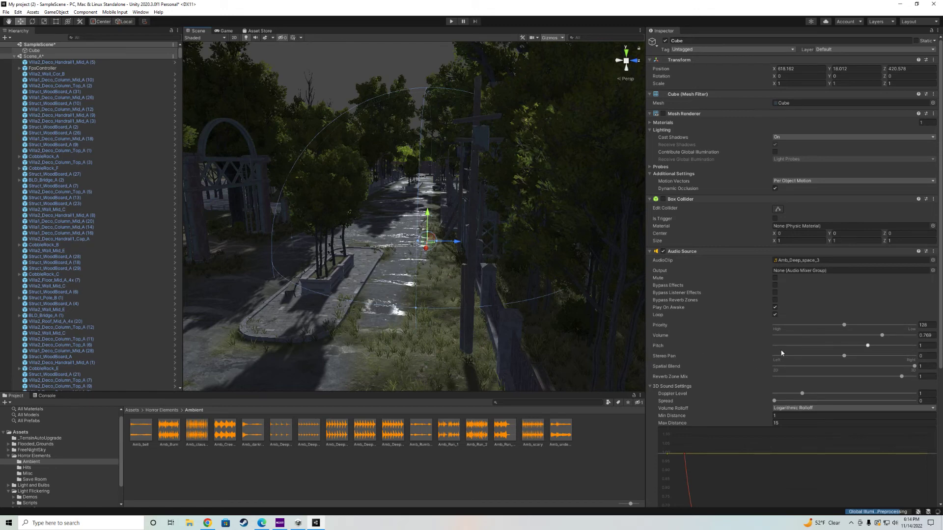
Step: Set the Max Distance of the cube's Audio Source to 20 and check its range sphere over the street
{"action": "scroll", "coordinate": [781, 353], "scroll_direction": "down", "scroll_amount": 5}
{"action": "left_click", "coordinate": [779, 232]}
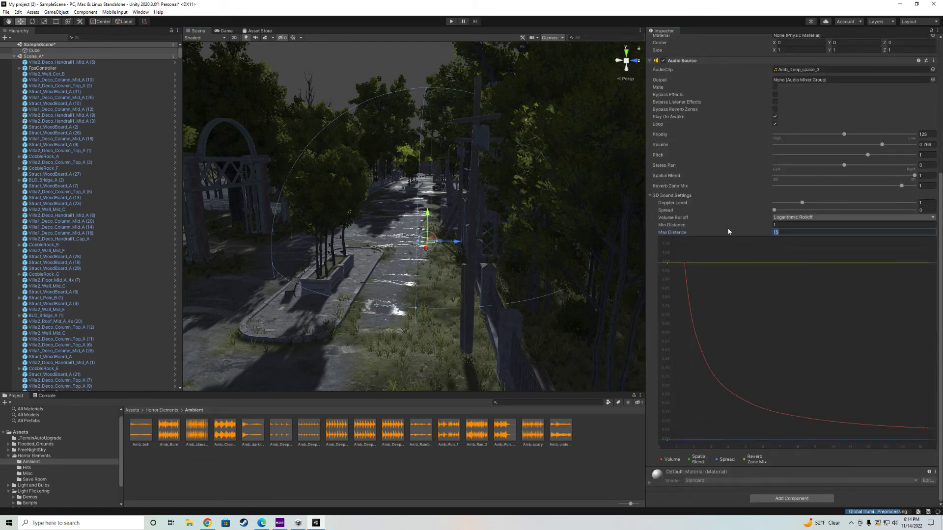
{"action": "type", "text": "20"}
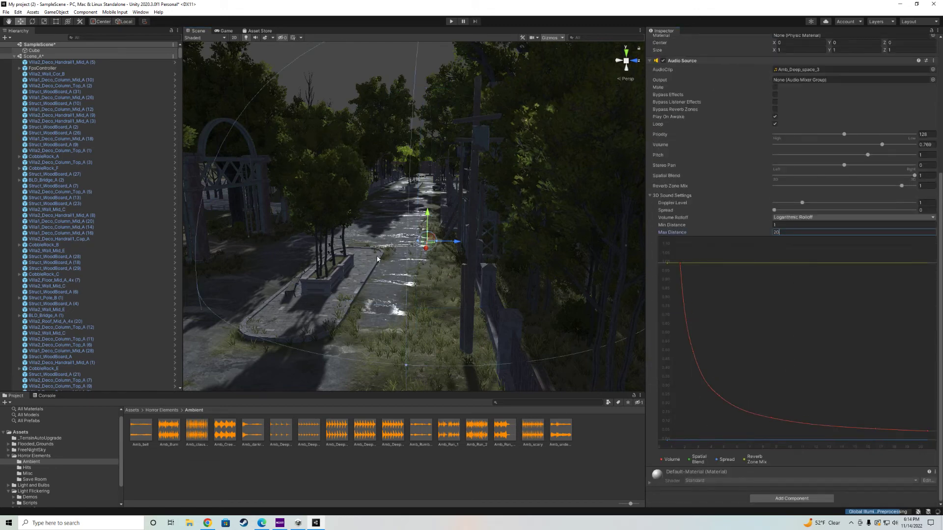
{"action": "right_click_drag", "start_coordinate": [378, 260], "coordinate": [370, 256]}
{"action": "scroll", "coordinate": [477, 267], "scroll_direction": "down", "scroll_amount": 3}
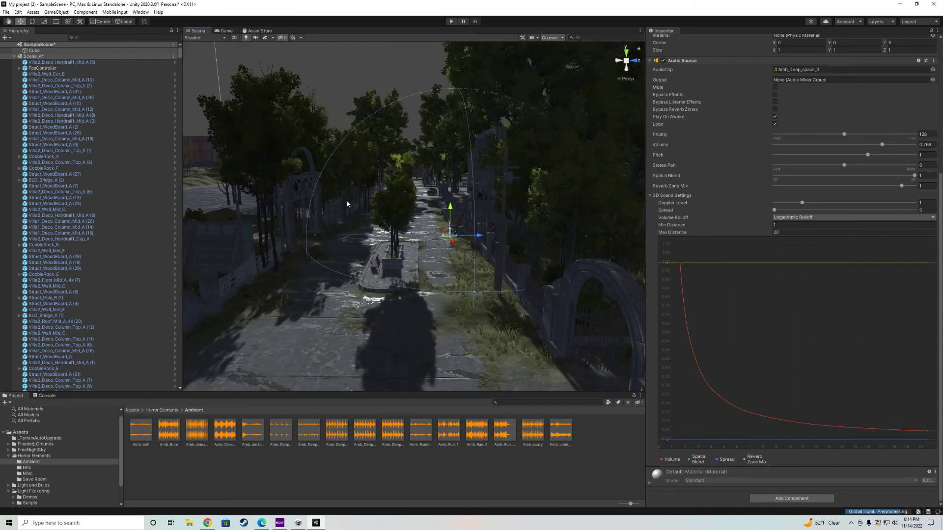